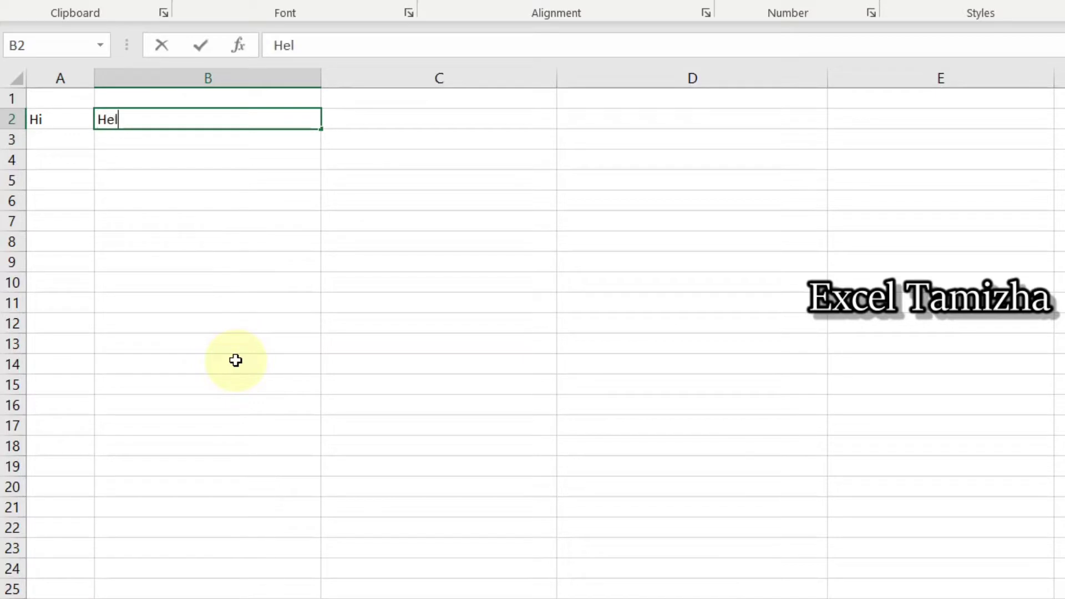
Step: Continue the greeting along row 2 with How in C2 and Are You in D2
key(Tab)
text(How)
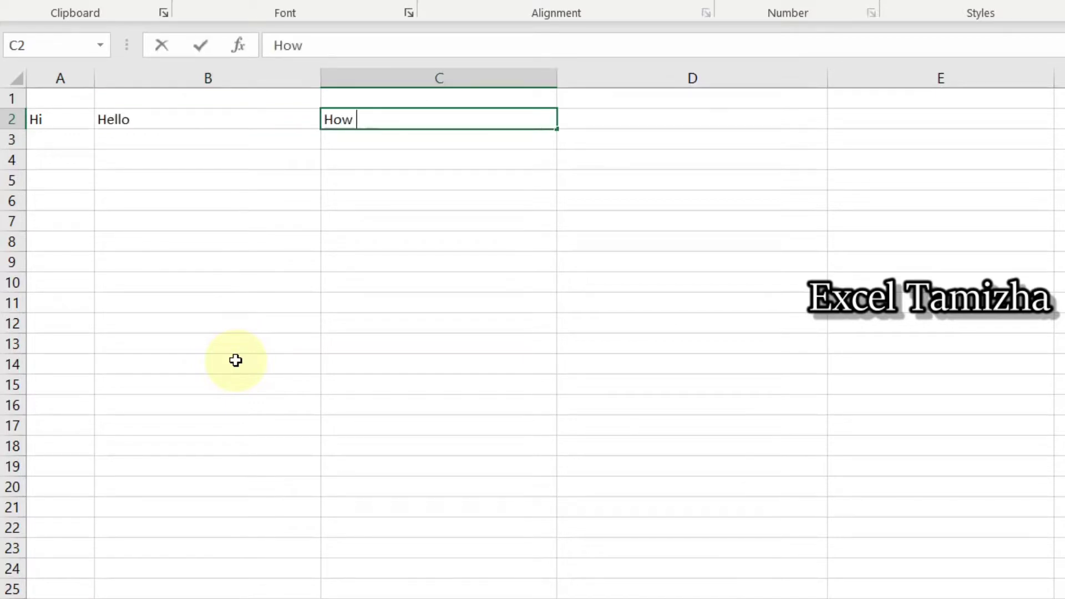
key(Tab)
text(H)
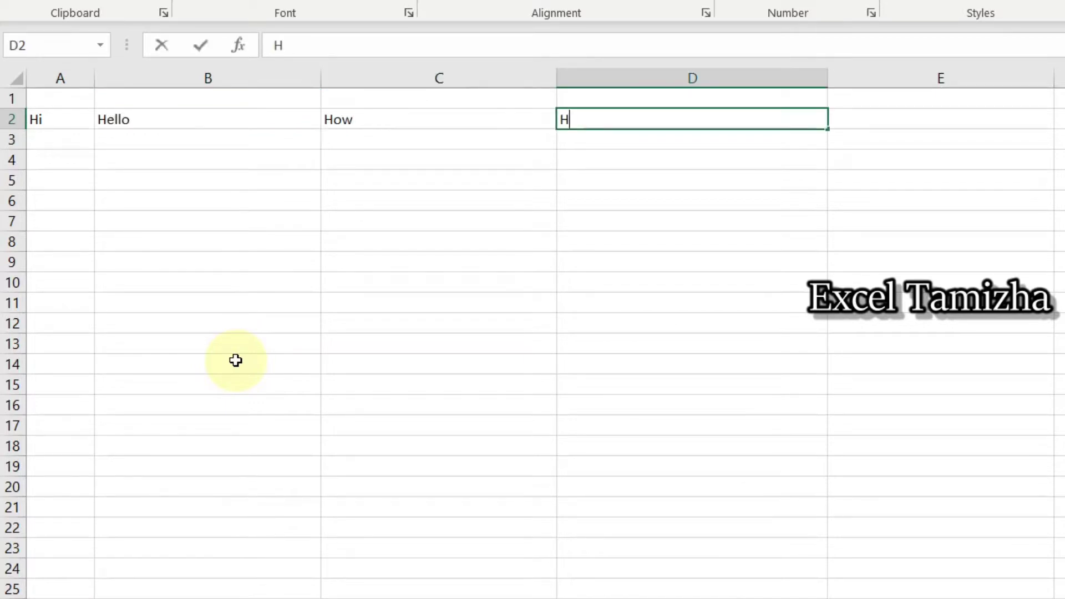
key(BackSpace)
text(Are Y)
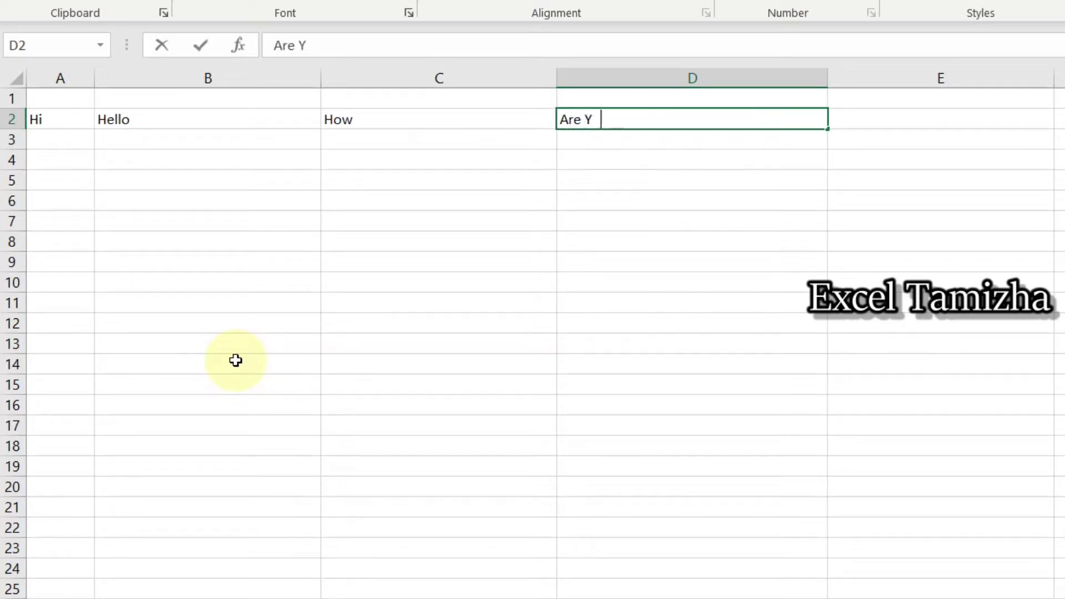
key(BackSpace)
text(ou)
key(Return)
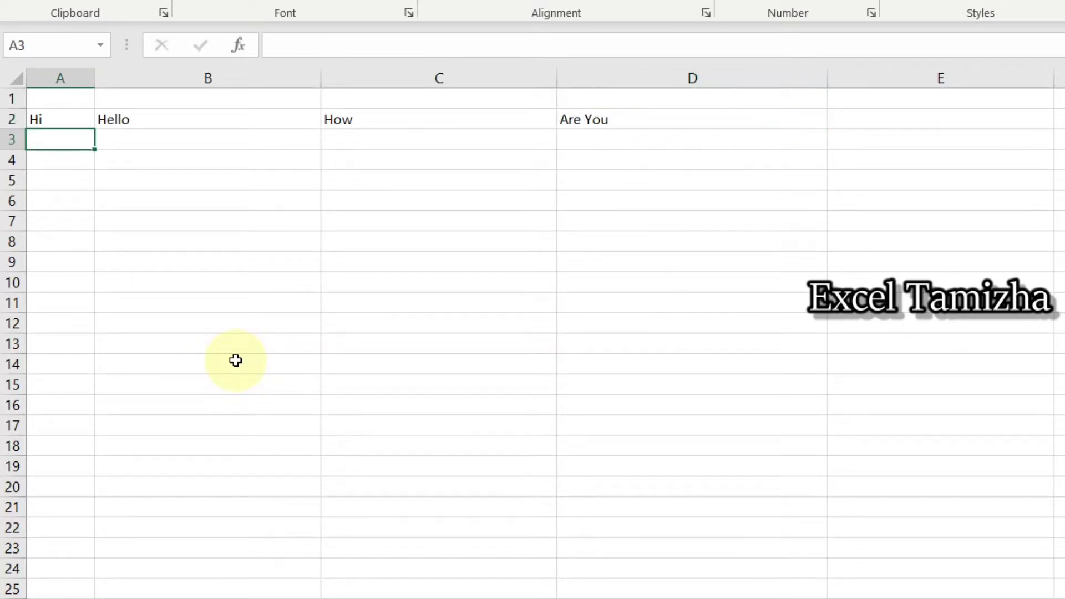
Step: Begin a TEXTJOIN formula in B4 with a comma as delimiter and True for ignoring empty cells
key(Down)
key(Right)
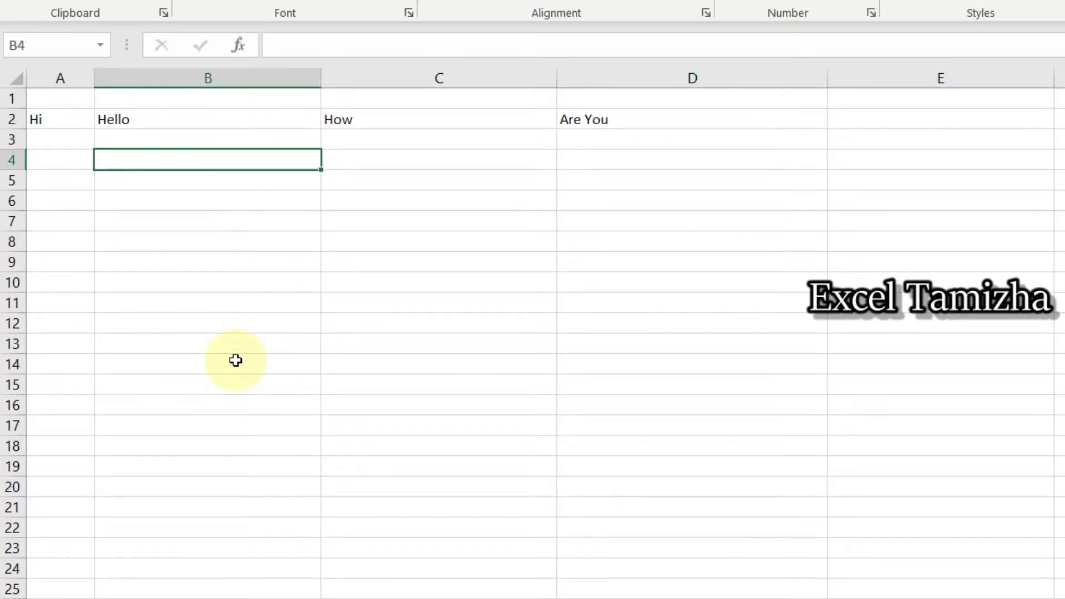
text(=t)
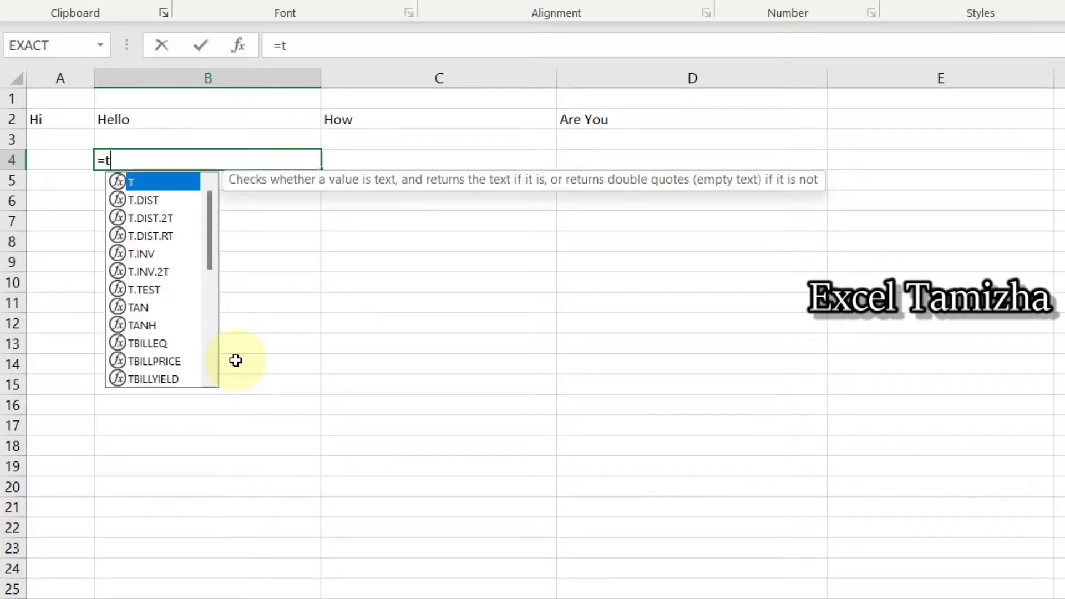
text(extjoi)
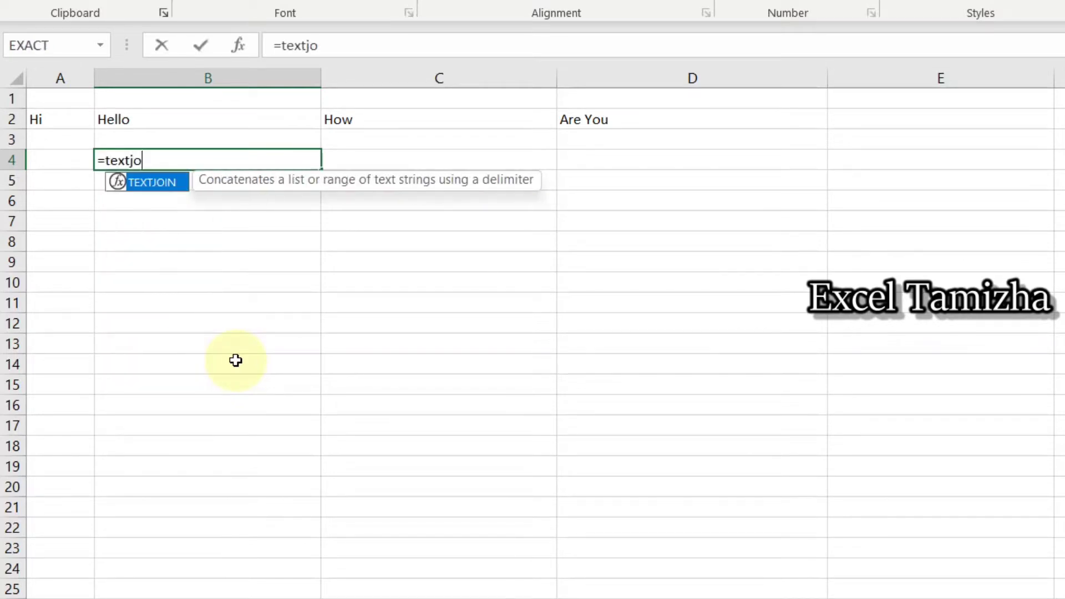
key(Tab)
key(Up)
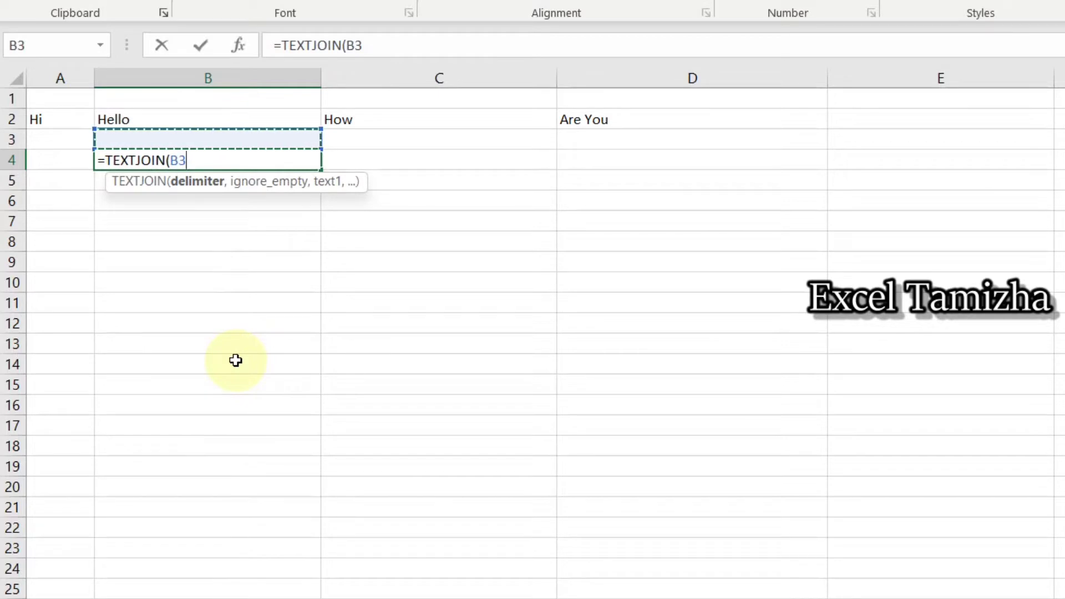
key(BackSpace)
key(BackSpace)
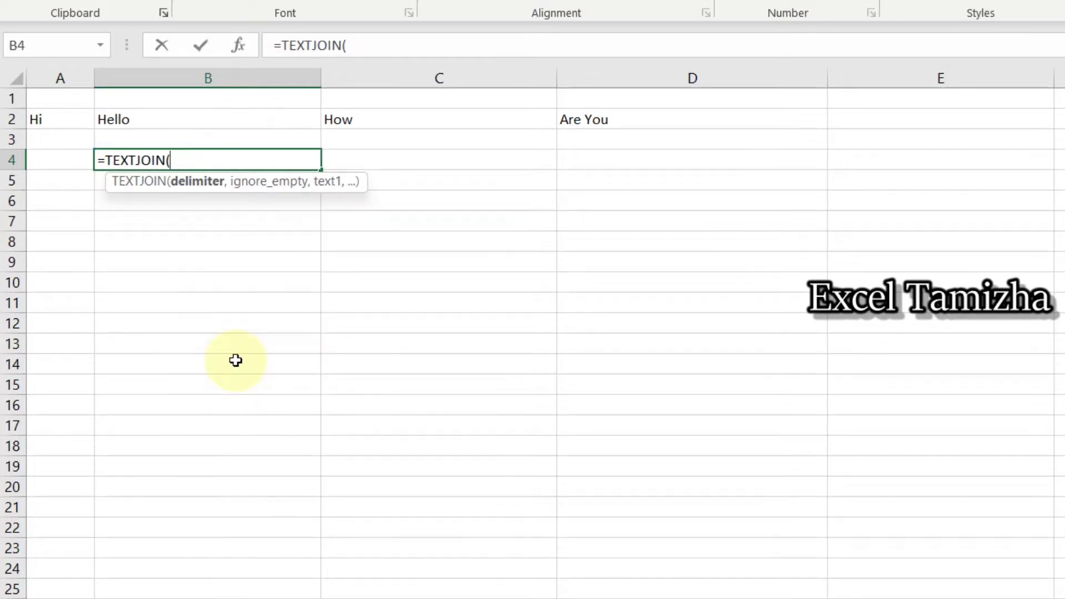
text(",",)
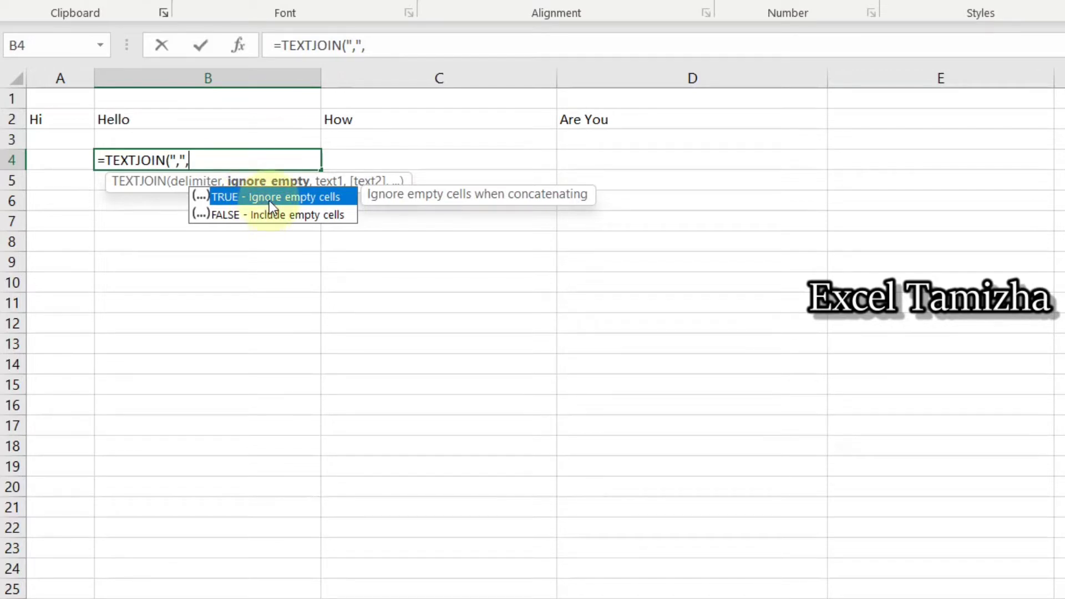
text(True,)
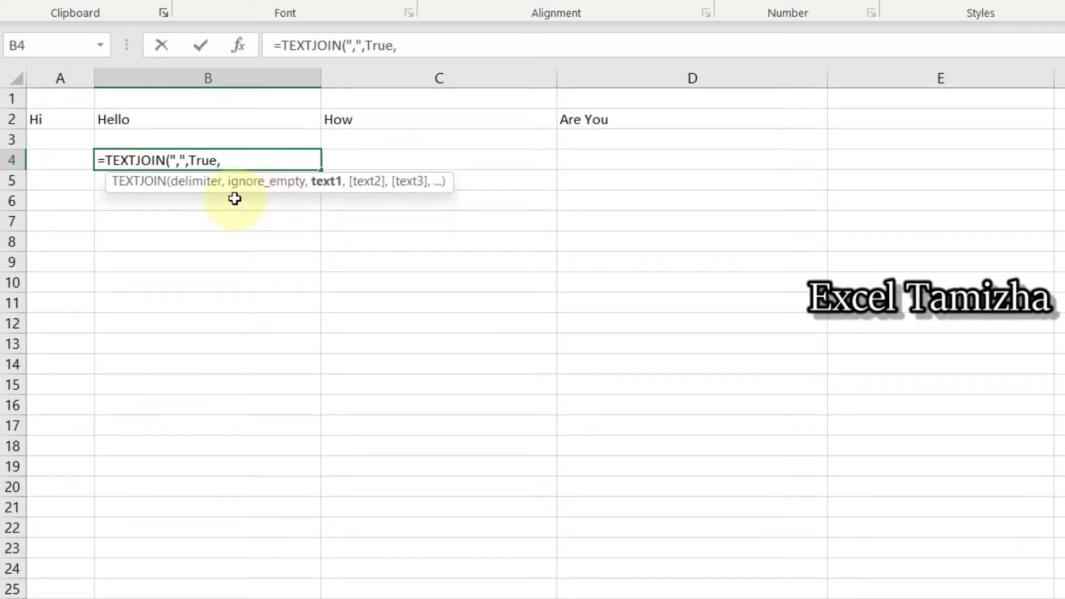
Step: Complete the B4 formula by adding cells A2, B2, C2 and D2 as separate text arguments
click(70, 116)
text(,)
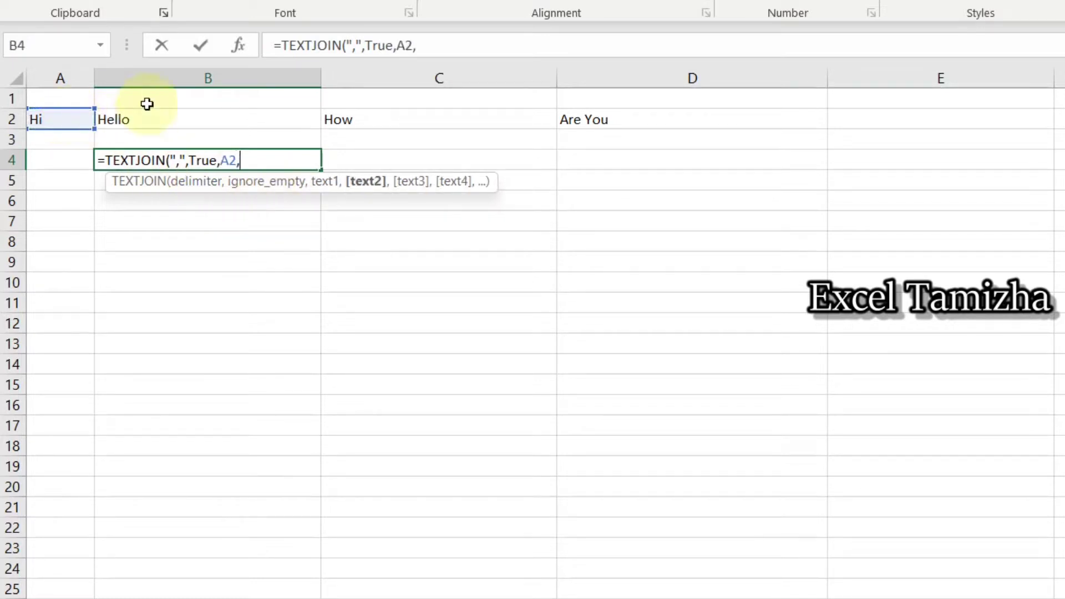
click(156, 117)
text(,)
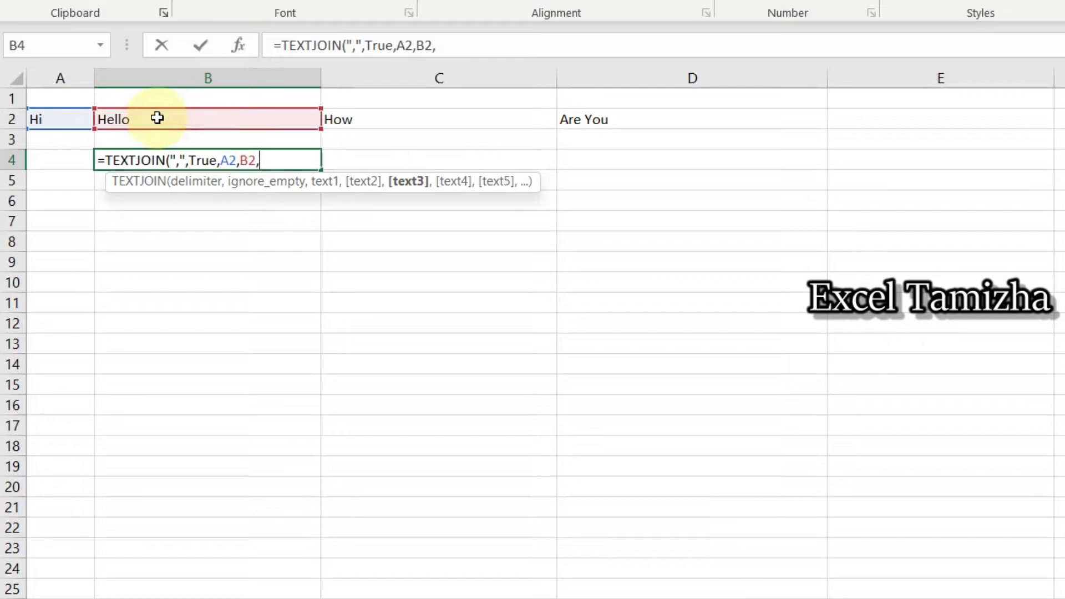
click(381, 119)
text(,)
click(594, 121)
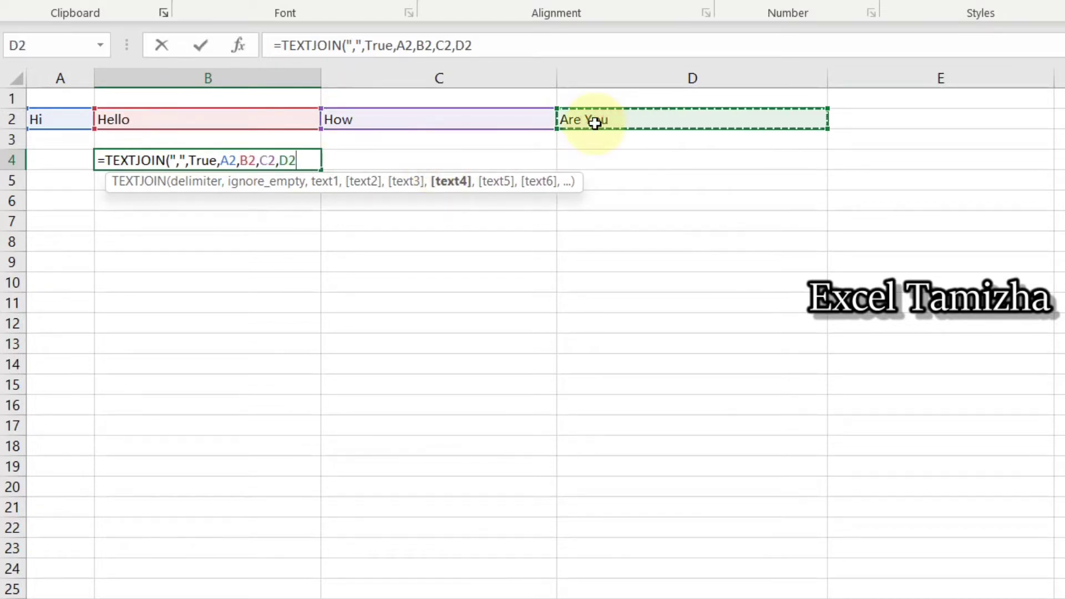
text())
key(Return)
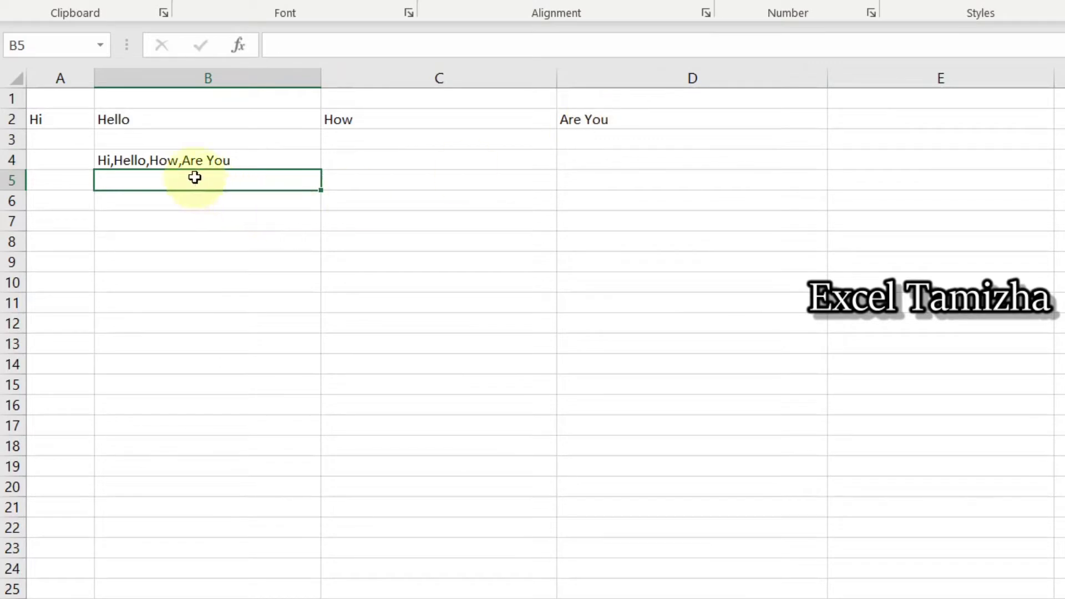
Step: Replace the comma delimiter in B4's TEXTJOIN formula with a space
click(157, 161)
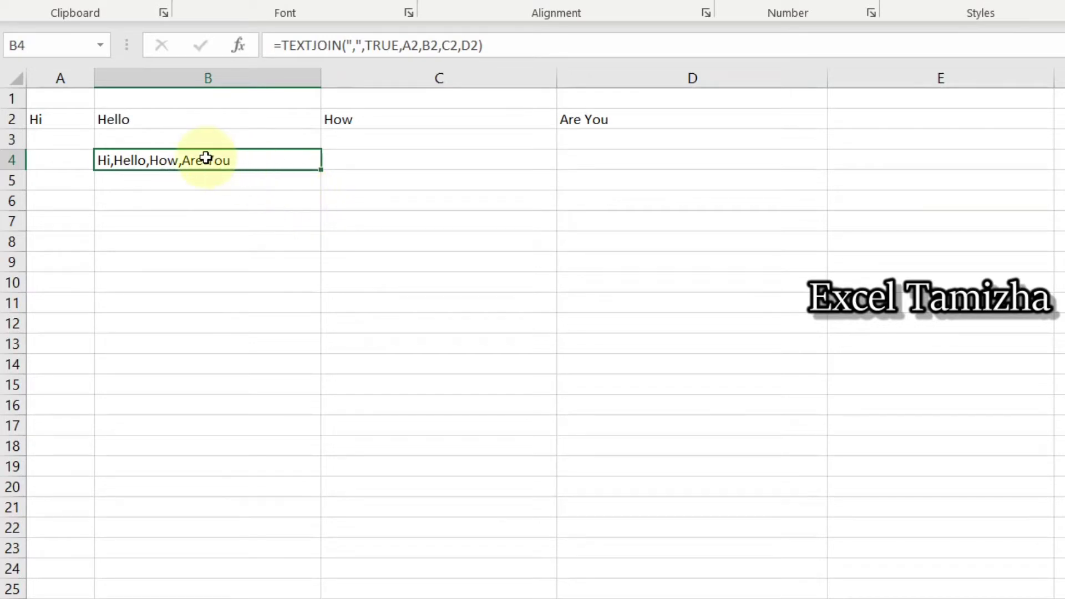
click(359, 50)
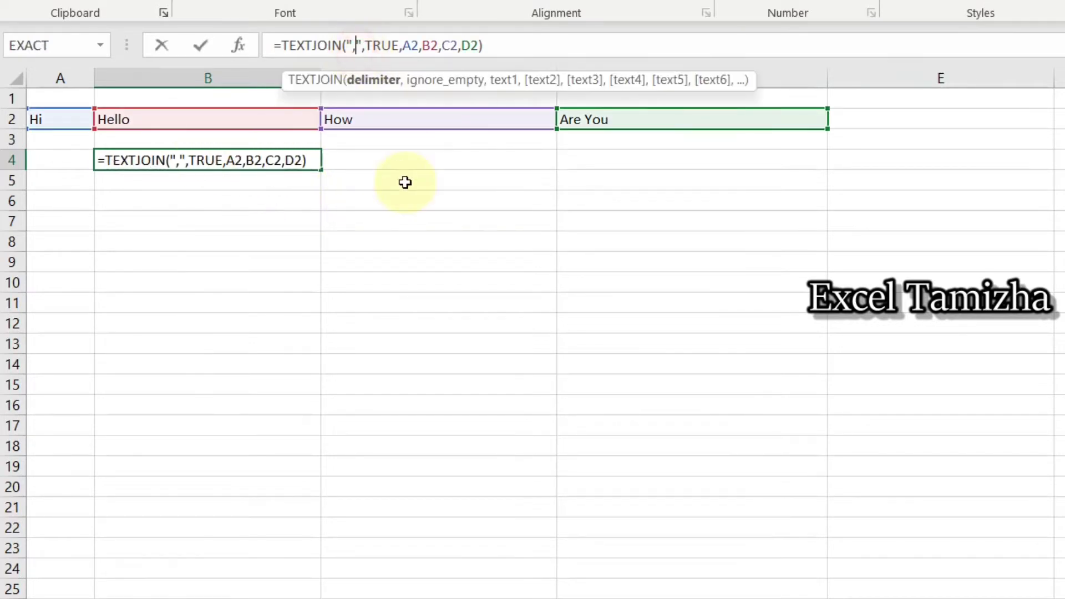
key(BackSpace)
key(Return)
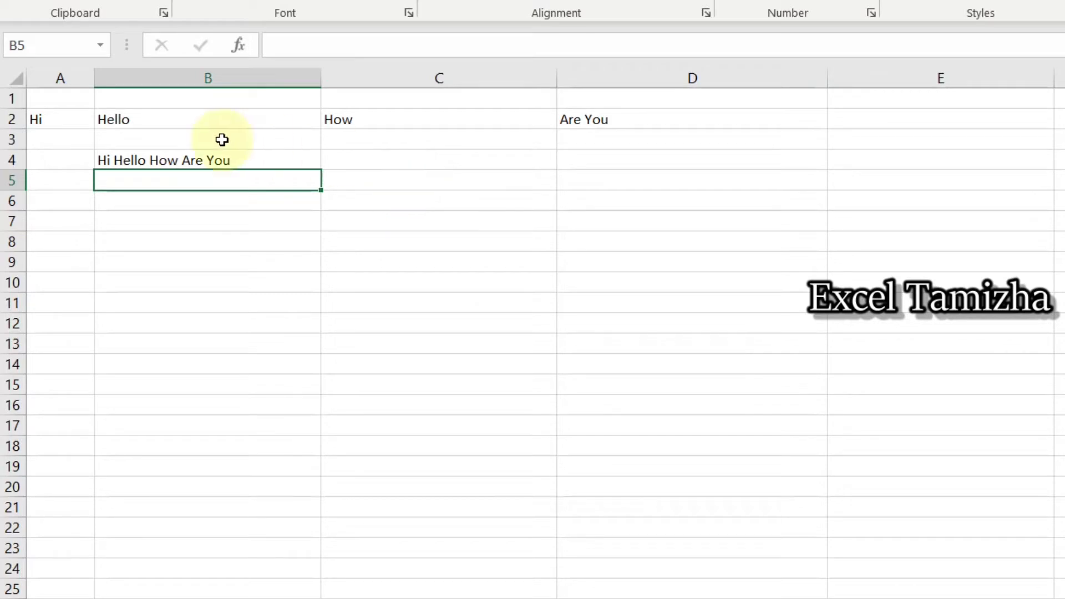
Step: Examine the ignore_empty choices in B4's TEXTJOIN formula and keep the argument as TRUE
click(203, 162)
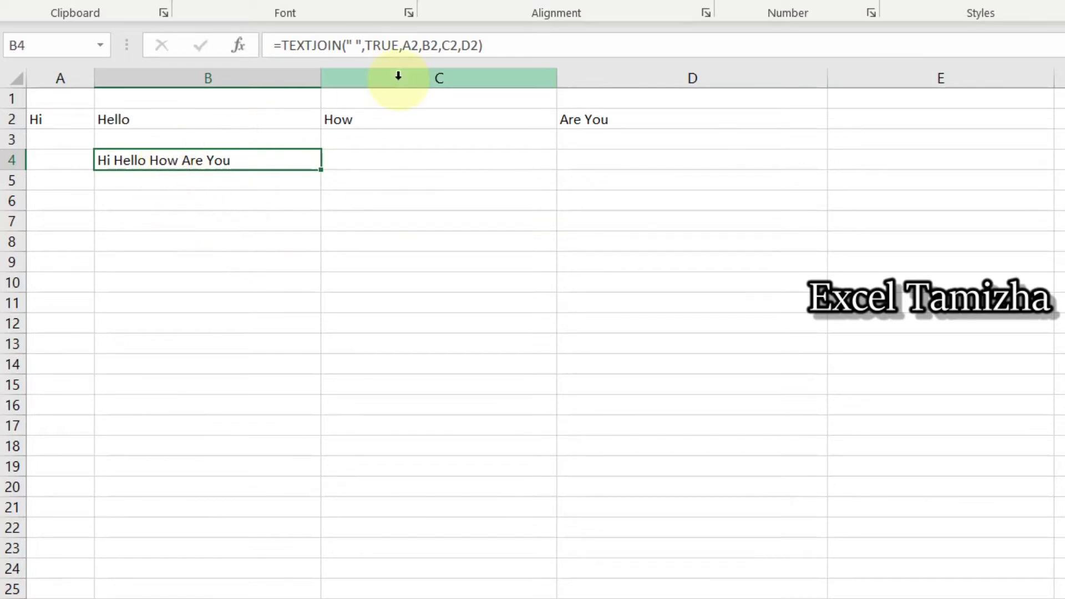
click(391, 45)
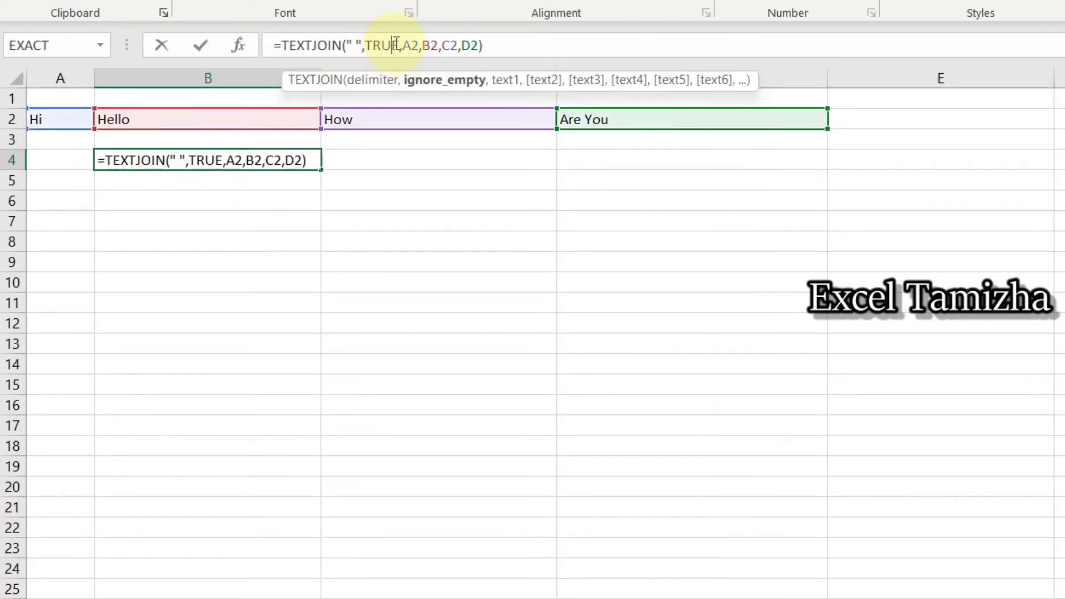
key(BackSpace)
key(BackSpace)
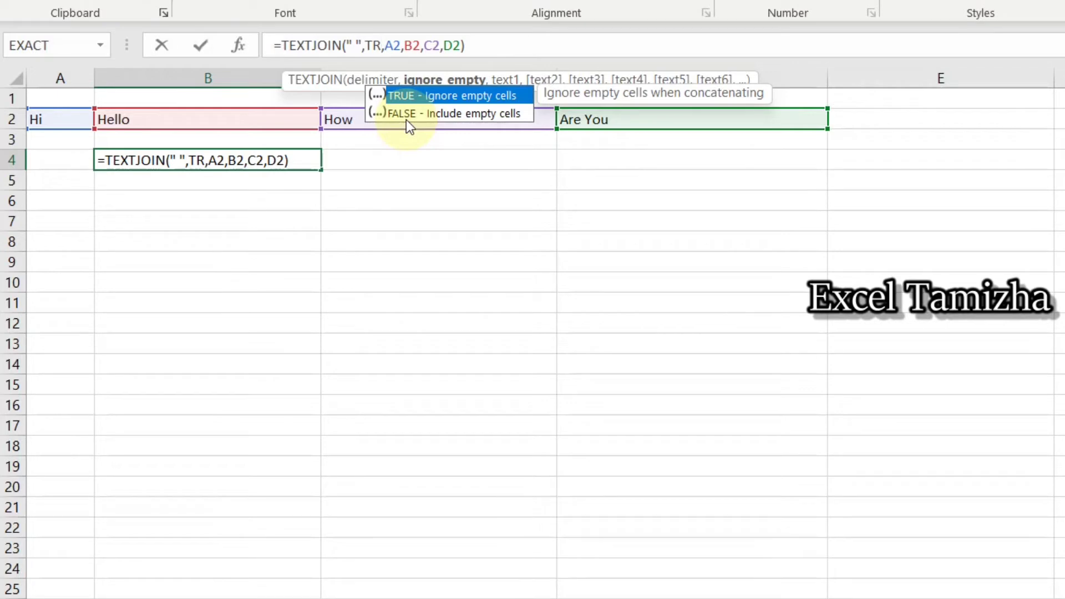
text(UE)
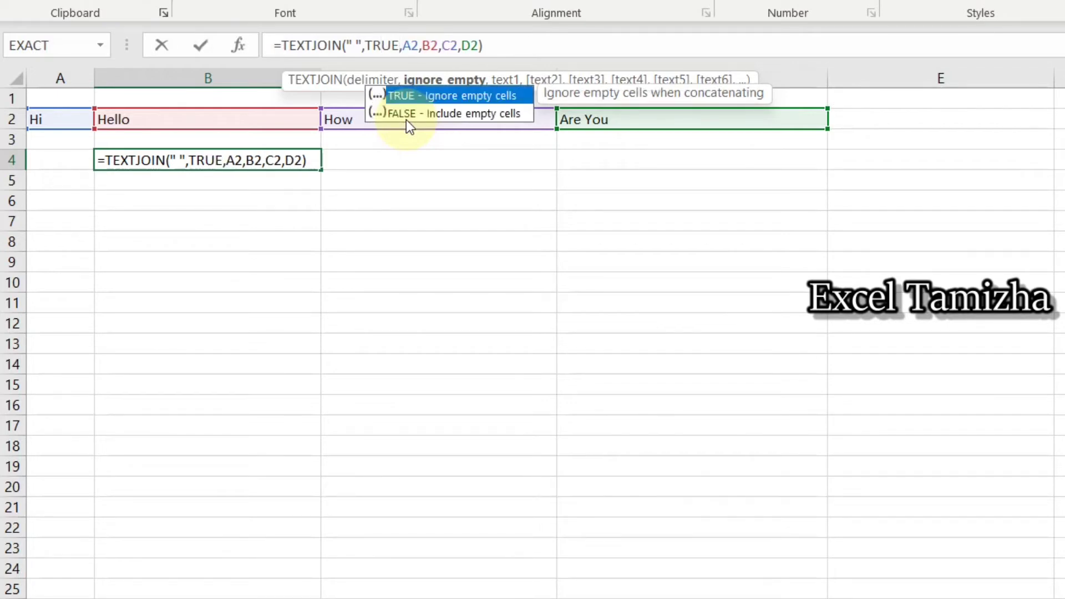
key(Return)
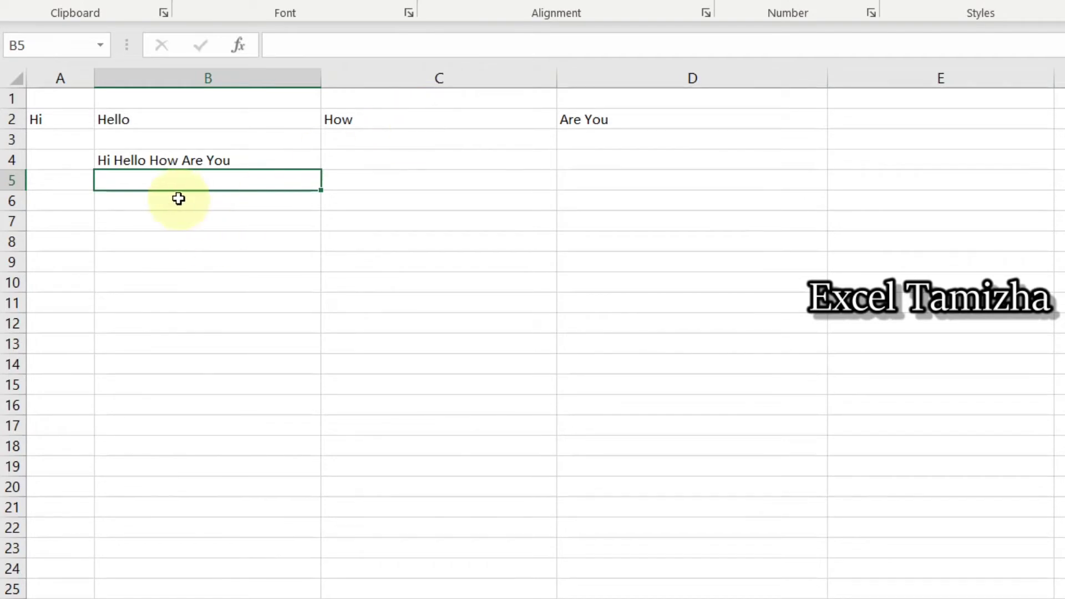
Step: Begin a second TEXTJOIN formula in B5 with a space delimiter and false for ignoring empty cells
text(=)
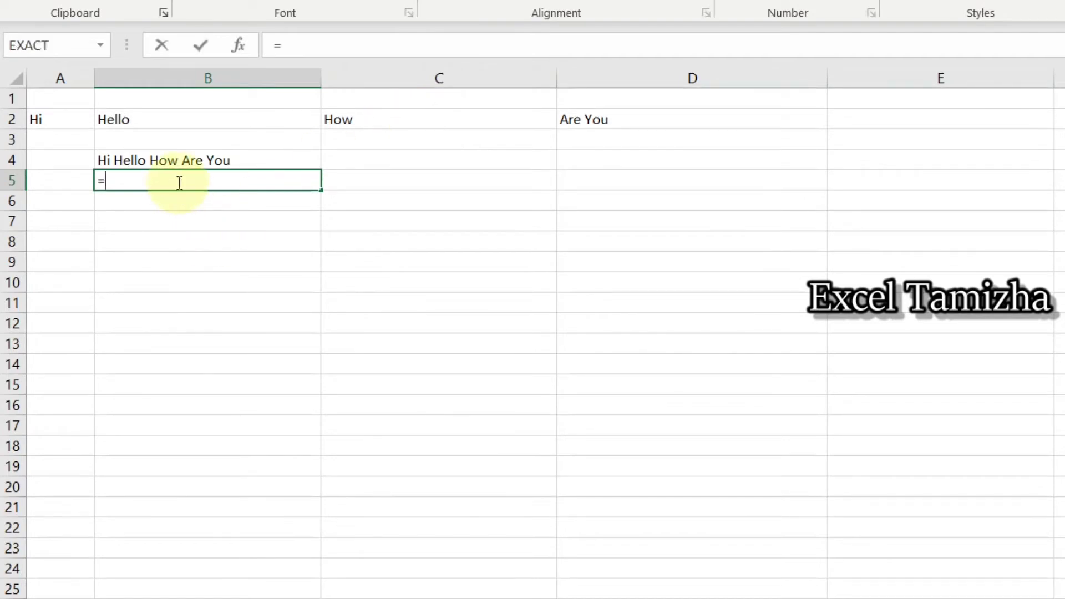
text(textjoi)
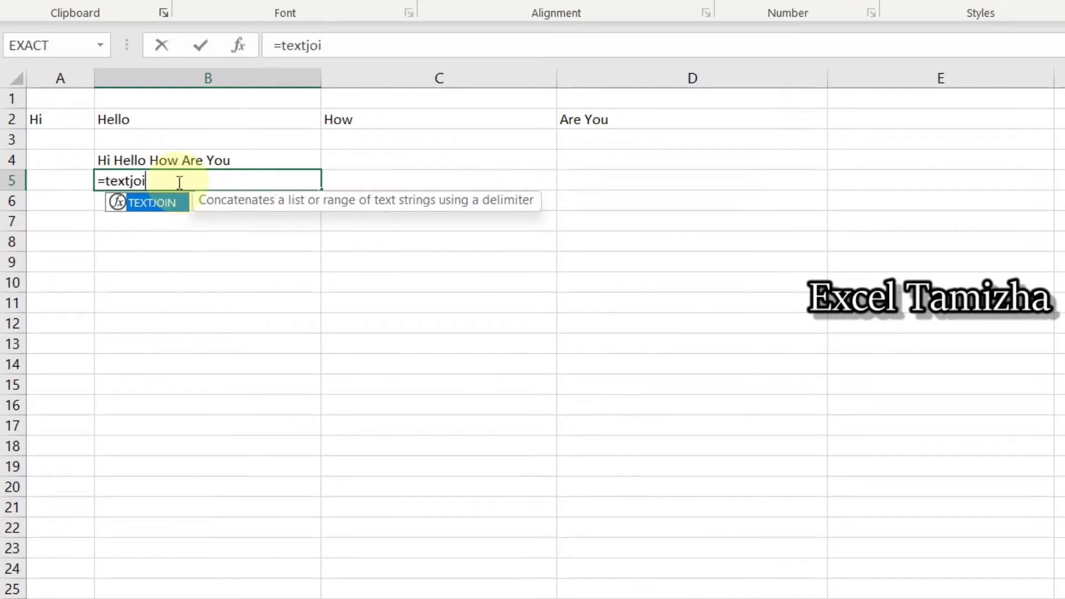
key(Tab)
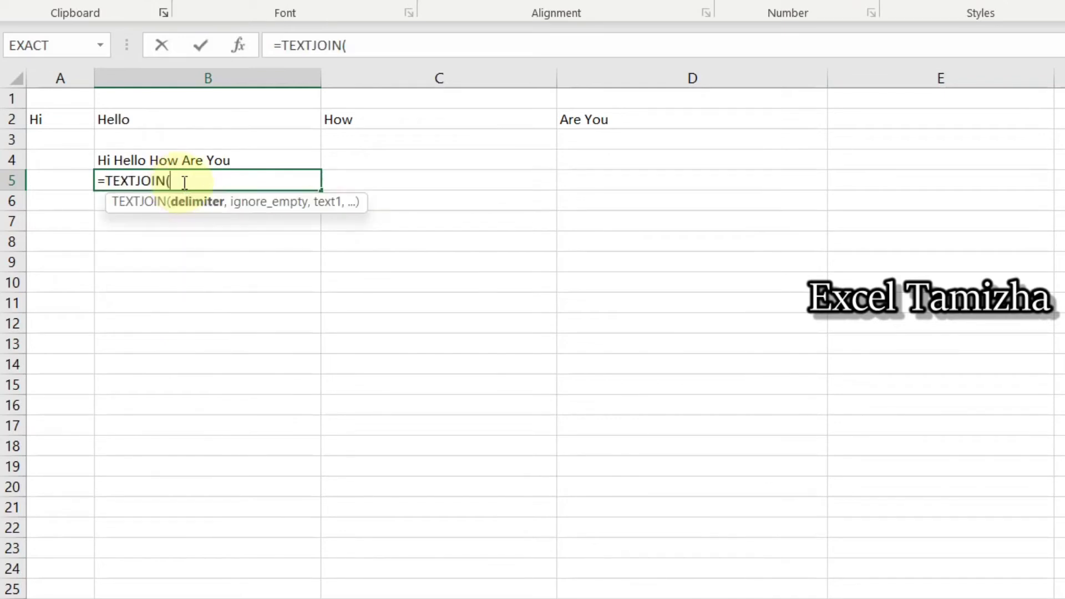
text(" ",)
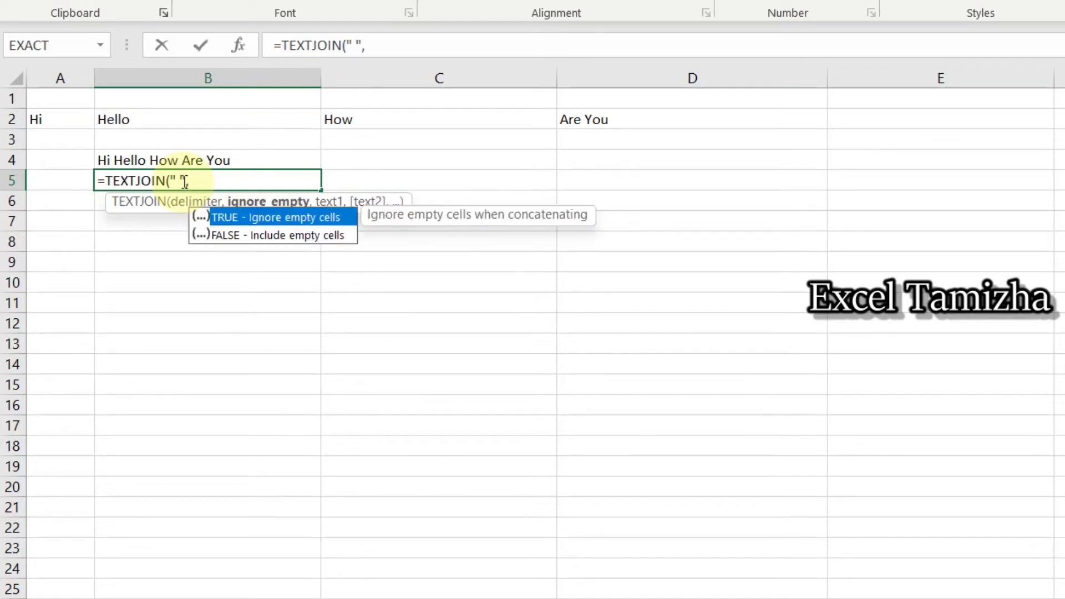
text(false,)
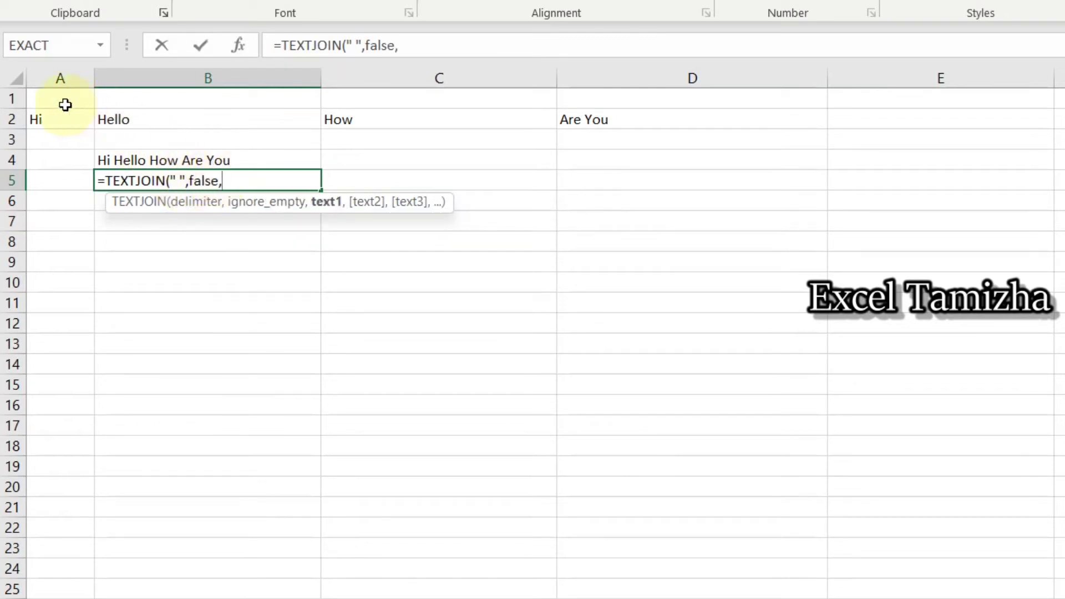
Step: Complete the B5 formula with A2, B2, C2 and D2 as its text arguments
click(63, 120)
text(,)
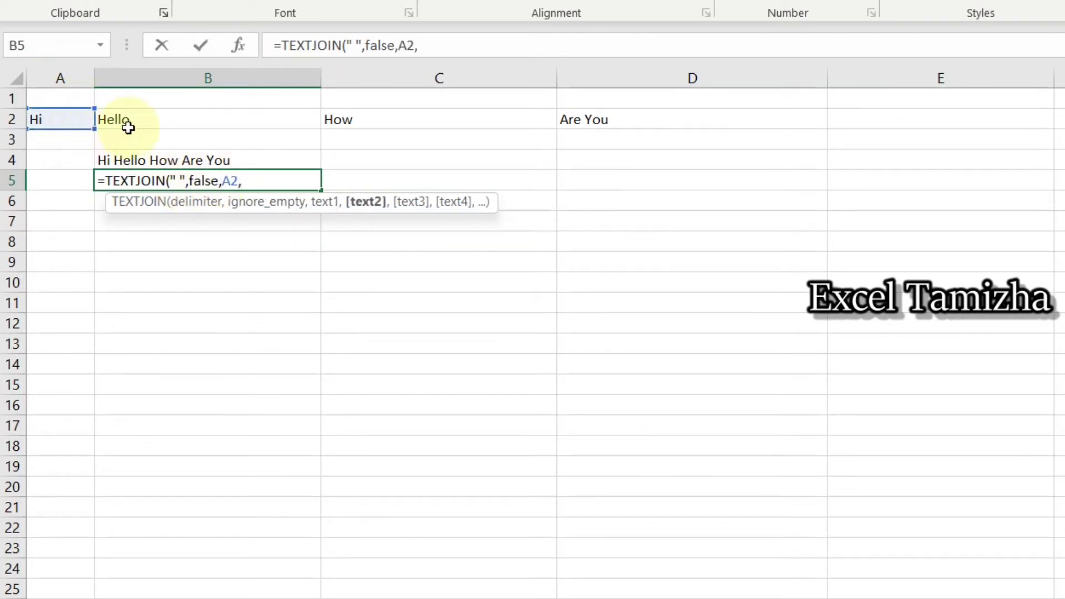
click(181, 125)
text(,)
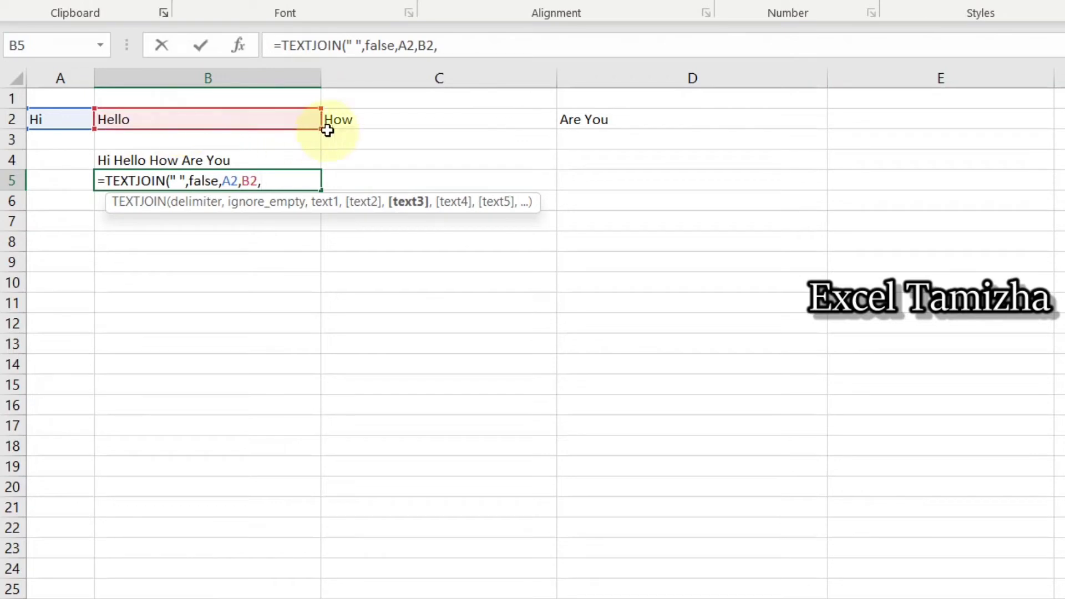
click(372, 115)
text(,)
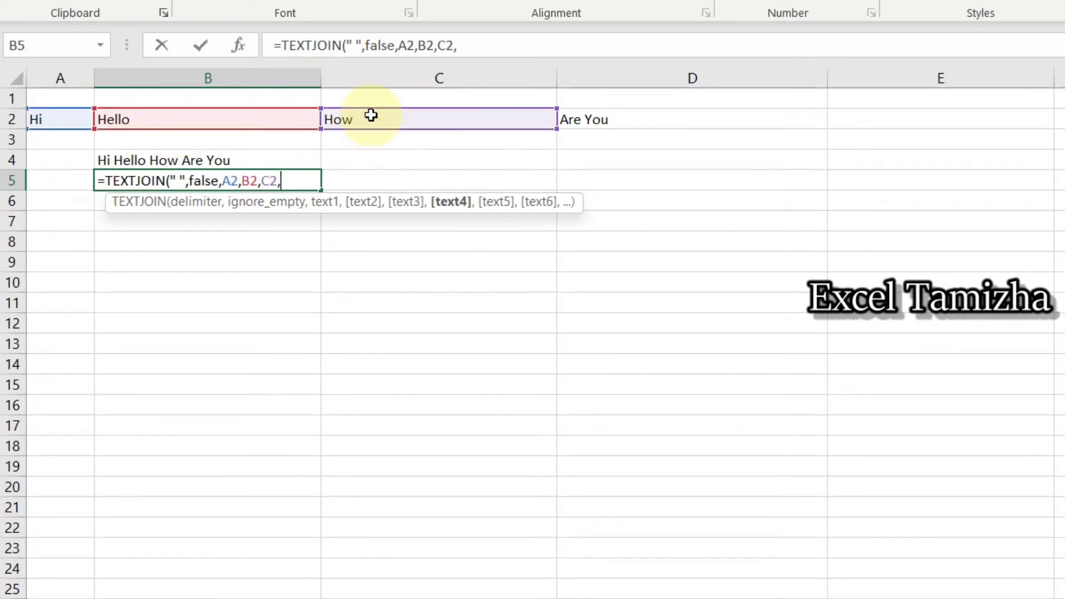
click(592, 112)
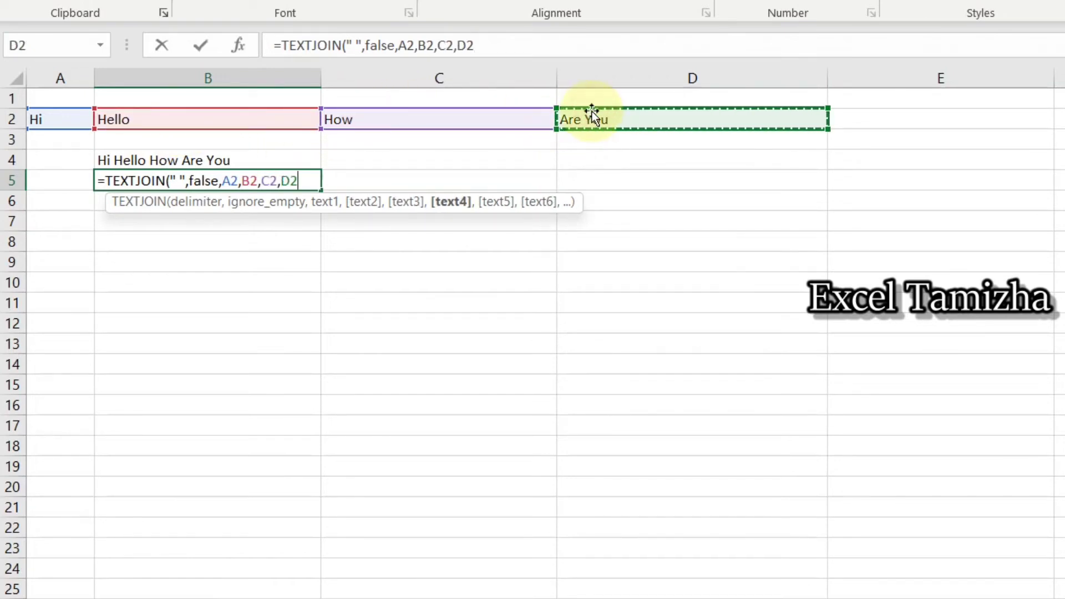
text())
key(Return)
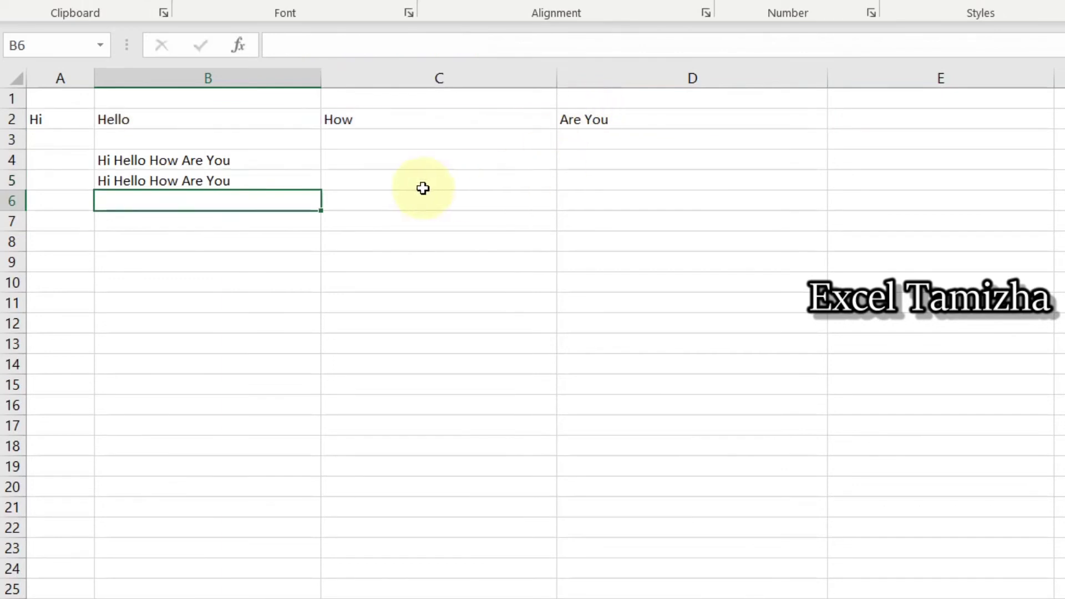
Step: Compare the TEXTJOIN formulas in B4 and B5, and select the source word Hello in B2
click(169, 157)
click(177, 178)
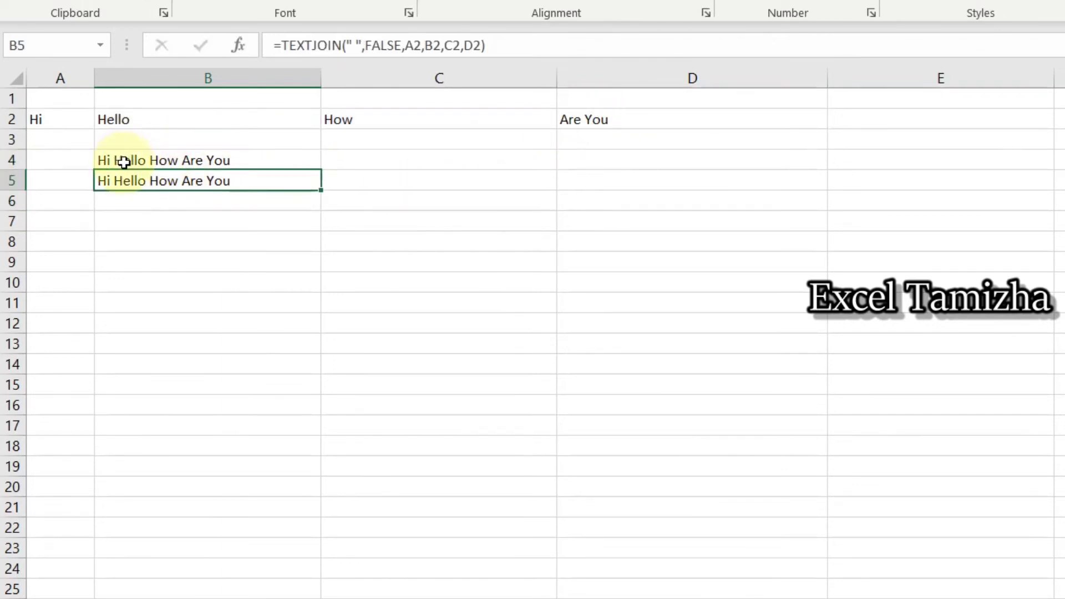
click(139, 123)
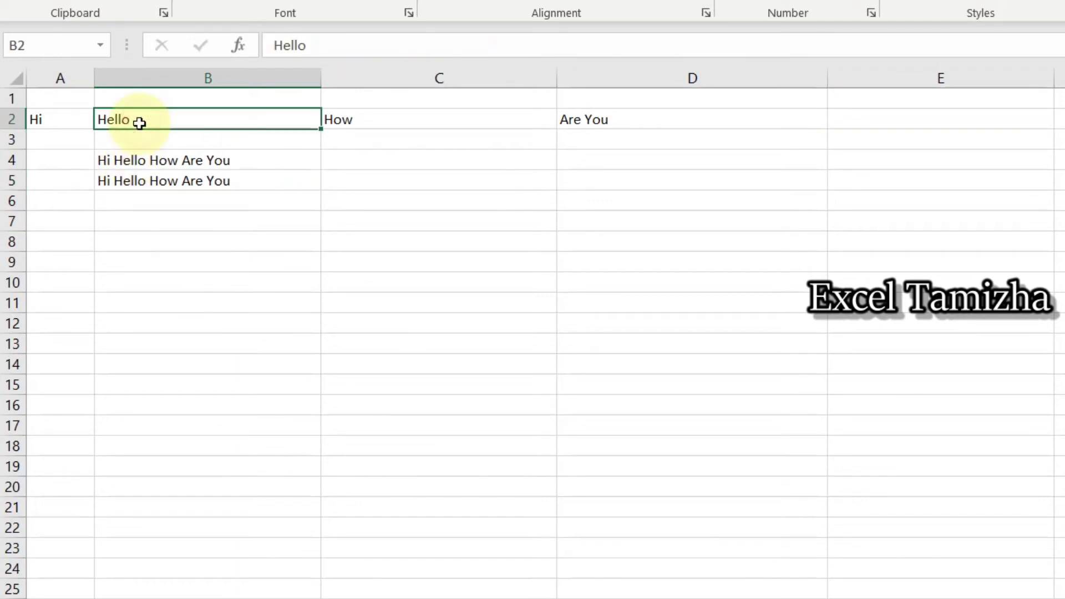
Step: Clear the word Hello from B2 and check B4's TEXTJOIN formula against the source cells in row 2
key(Delete)
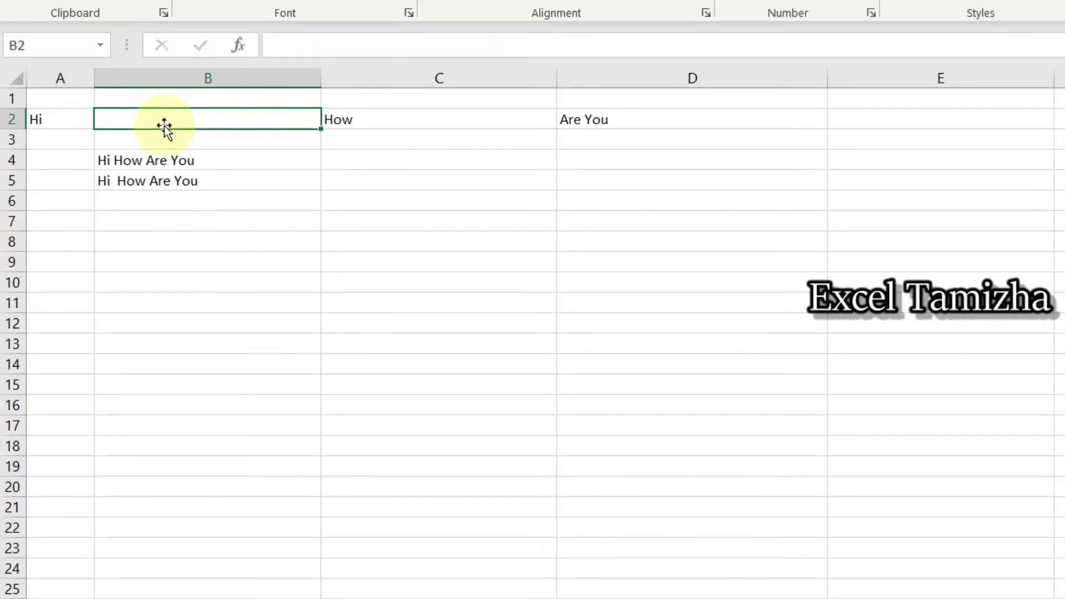
click(147, 159)
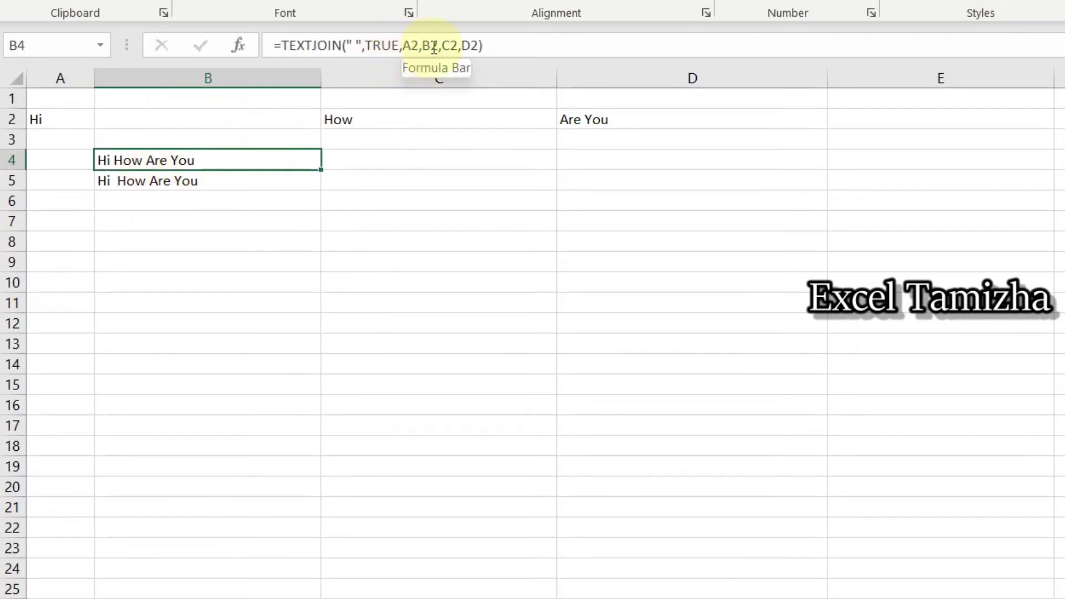
drag(69, 121, 607, 119)
click(178, 122)
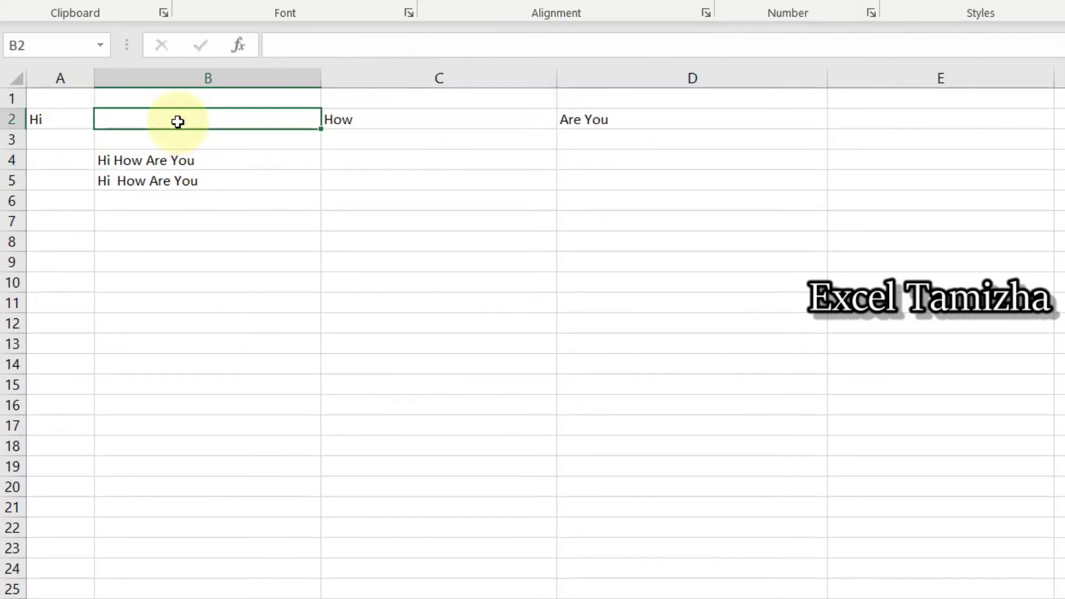
Step: Compare the TRUE and FALSE ignore_empty arguments in the B4 and B5 TEXTJOIN formulas
click(142, 160)
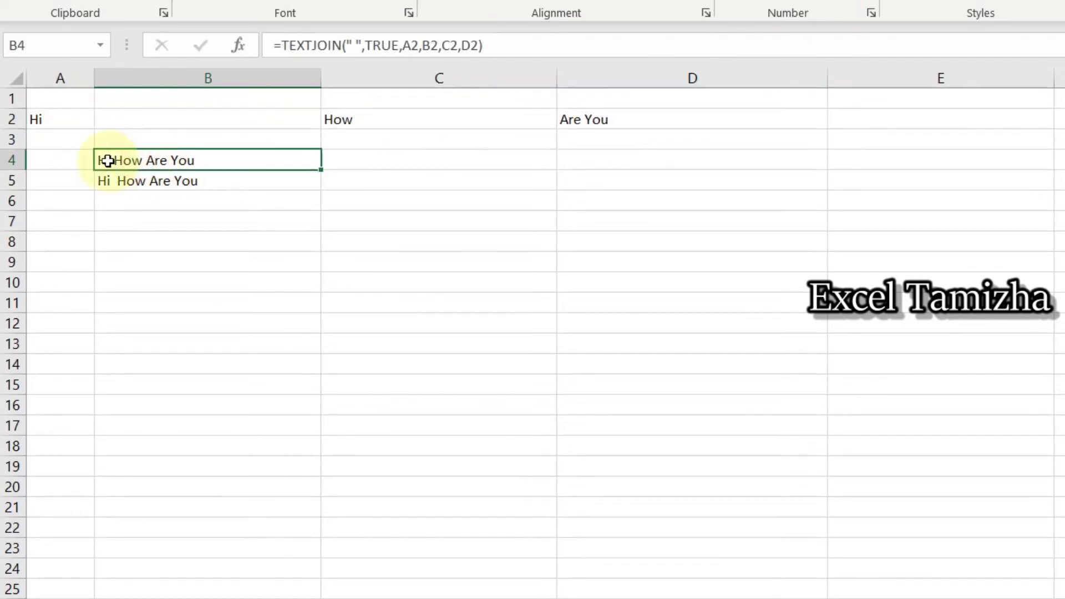
drag(361, 46, 423, 45)
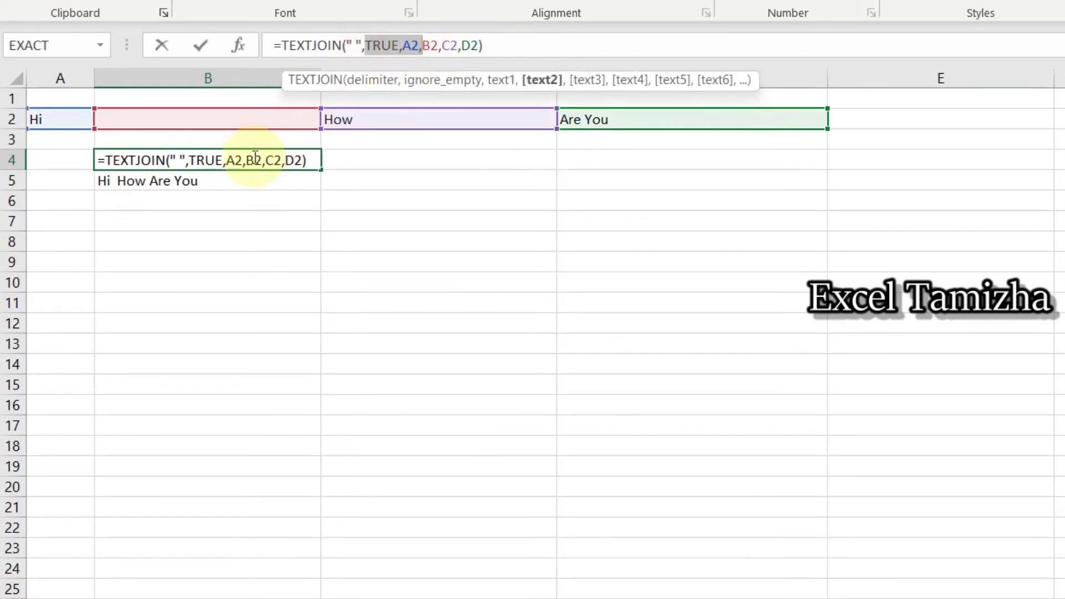
key(Escape)
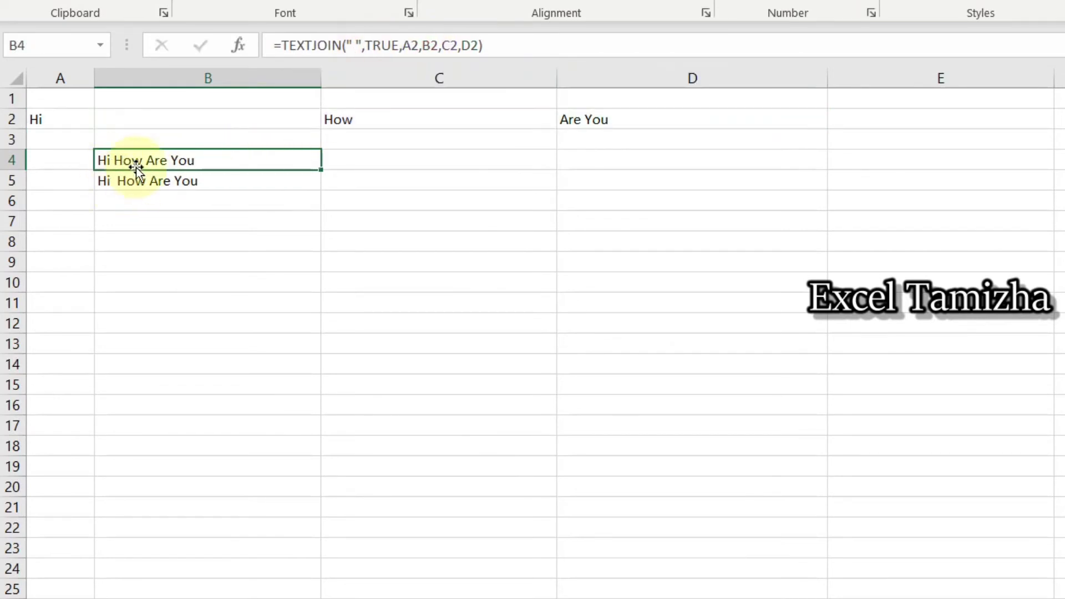
click(146, 183)
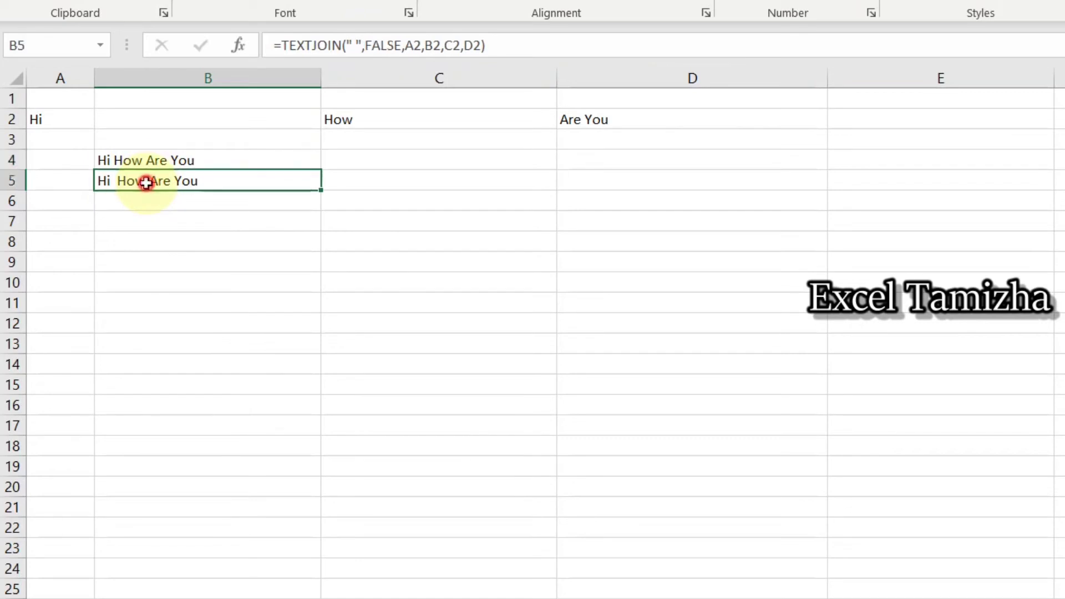
drag(378, 46, 416, 47)
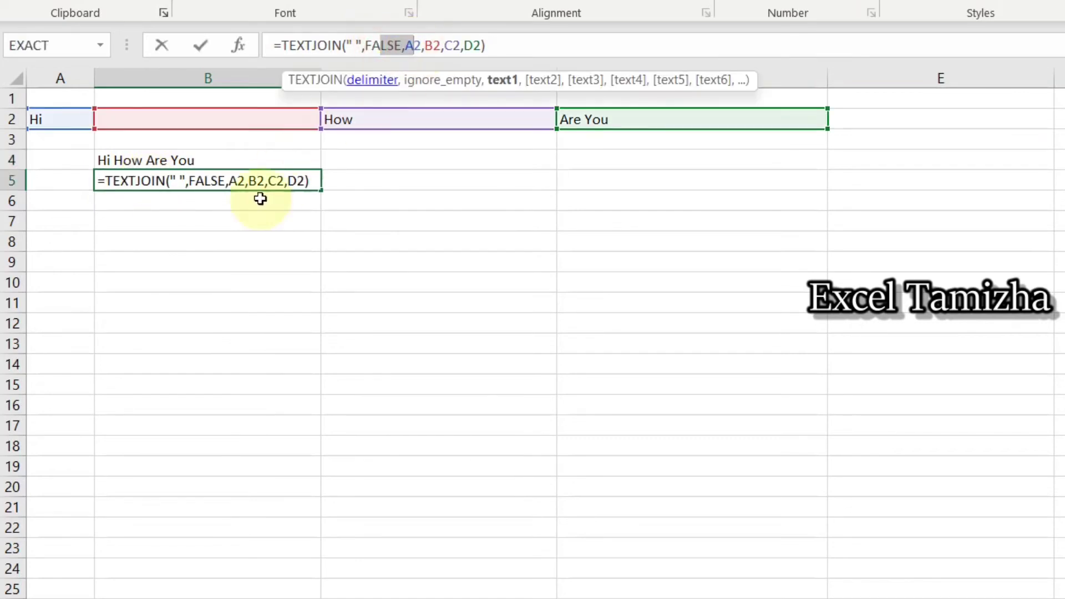
click(172, 182)
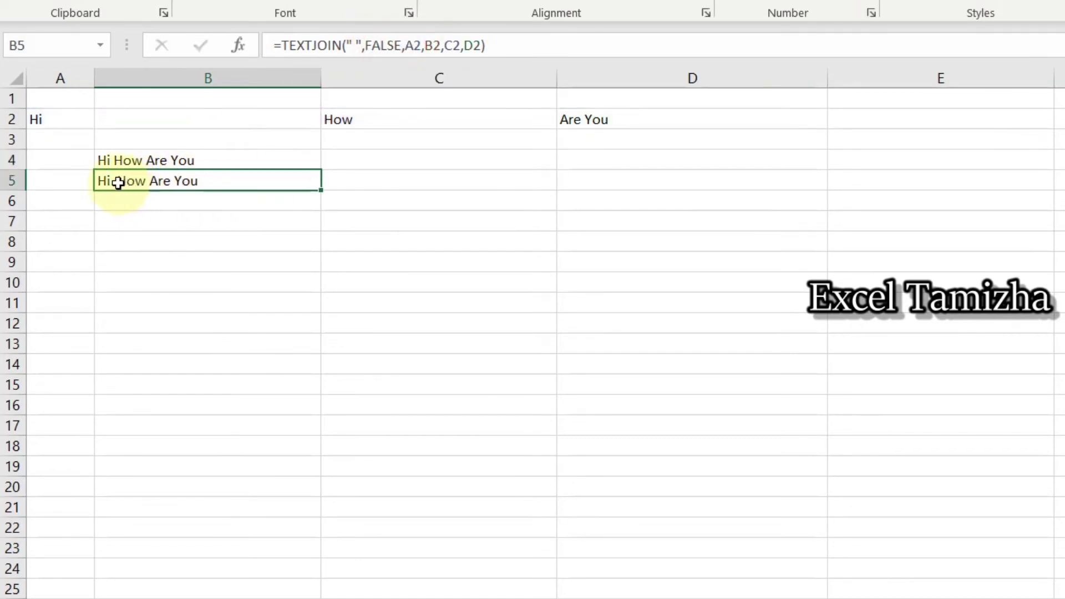
Step: Replace the TEXTJOIN formulas in B4:B5 with their results by copying and pasting them as Values in place
drag(143, 159, 144, 178)
key(ctrl+c)
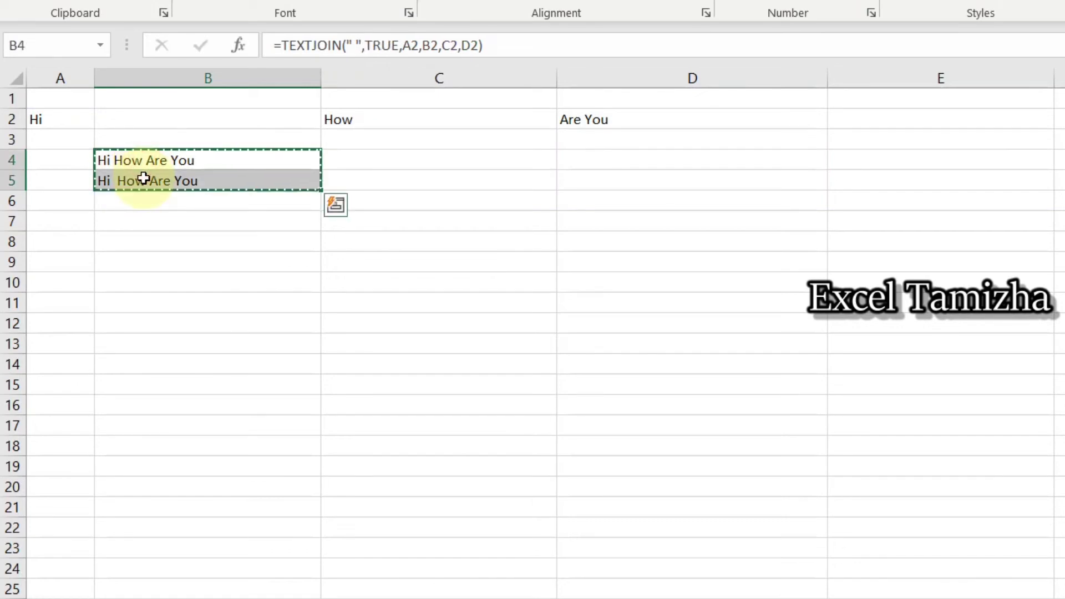
key(ctrl+alt+v)
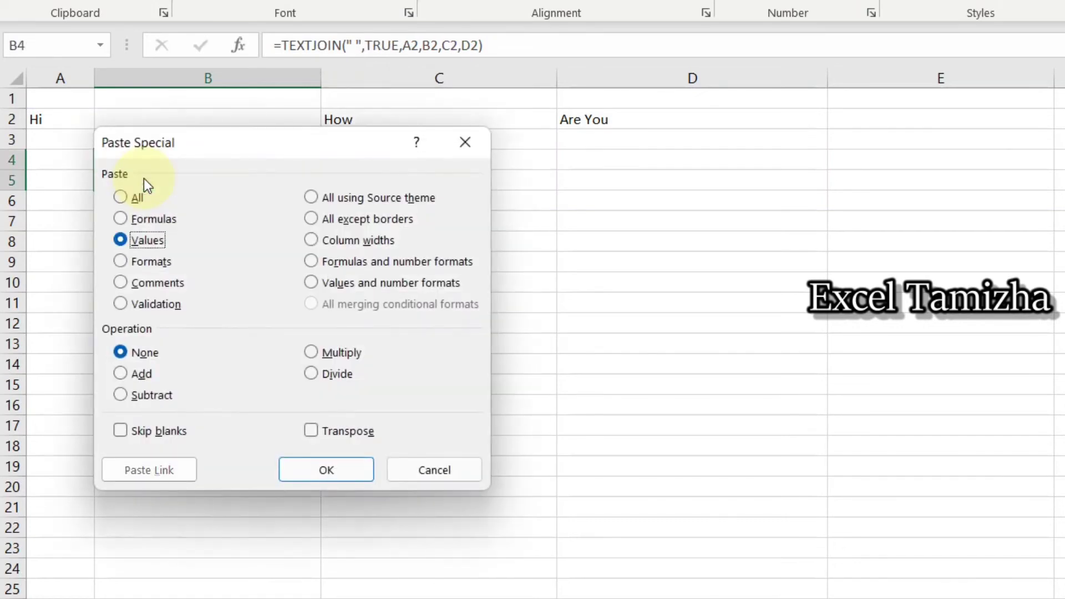
key(Return)
key(Escape)
Step: Examine the spacing between Hi and How in the text of B4 and B5, leaving both cells unedited
click(119, 161)
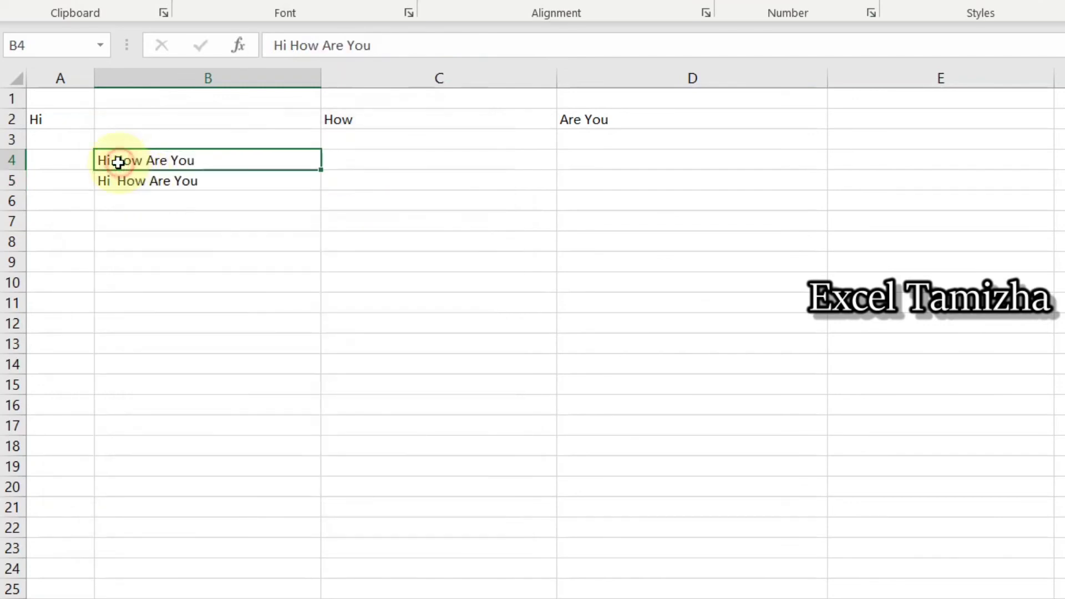
double_click(110, 161)
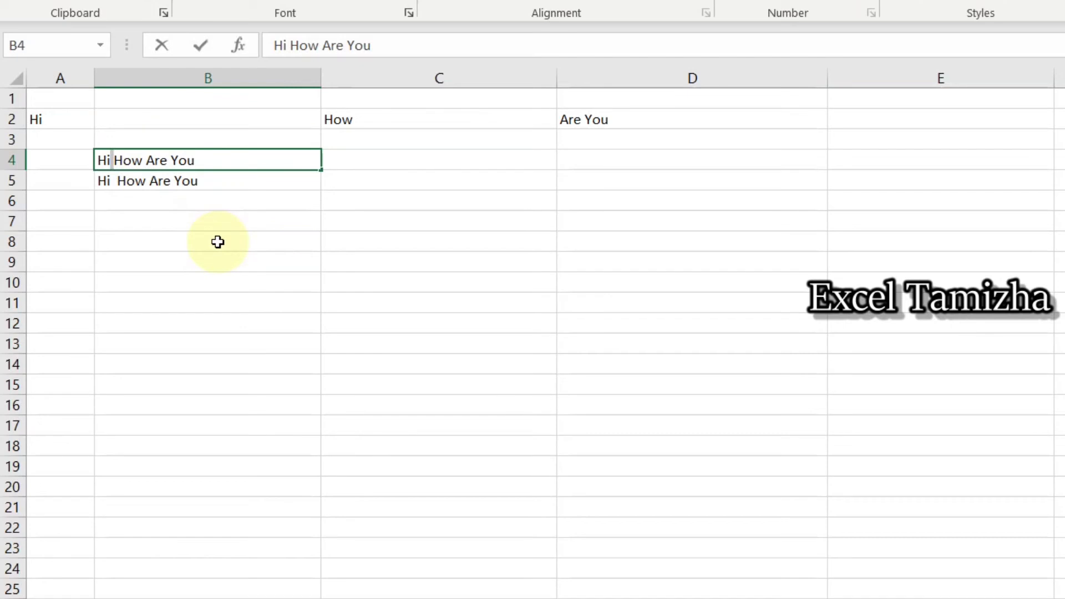
key(Return)
key(F2)
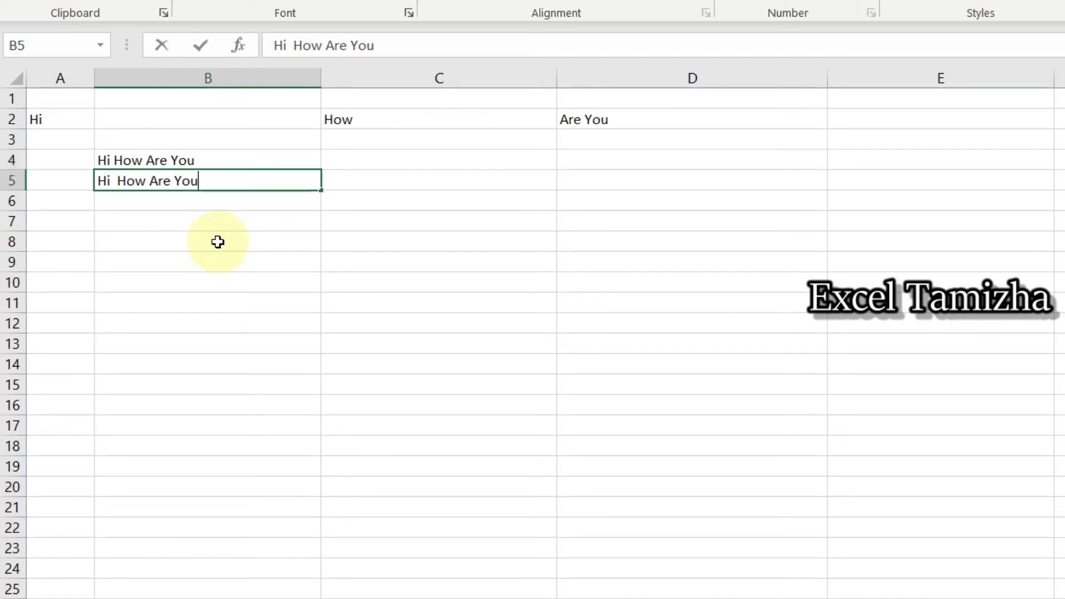
key(Left)
key(Left)
key(Left)
key(Left)
key(Left)
key(Left)
key(Left)
key(Left)
key(Left)
key(Left)
key(Left)
key(Left)
key(Escape)
key(Return)
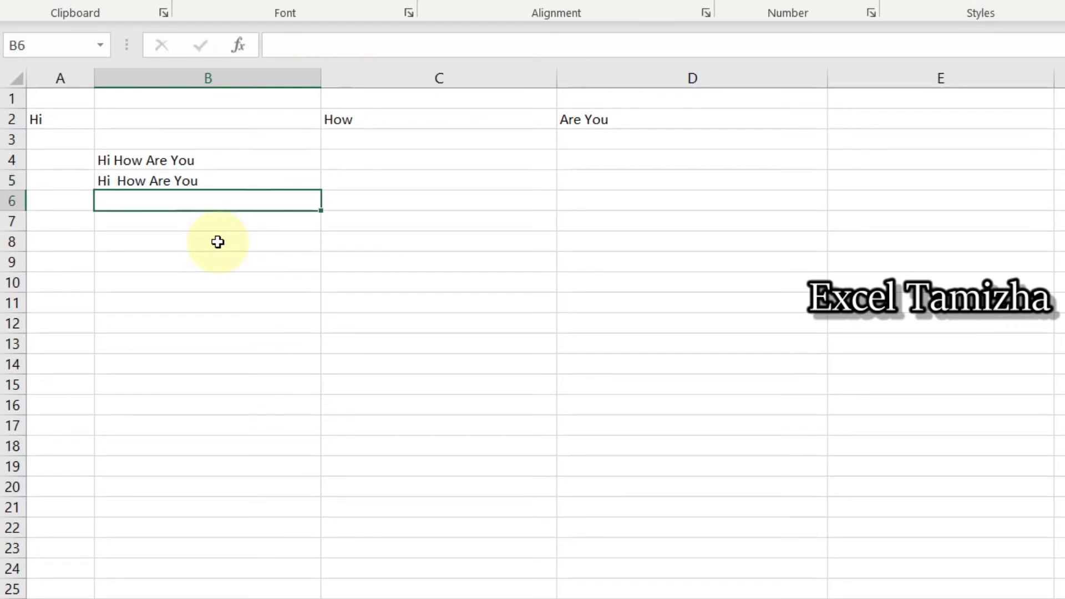
Step: Try filling the empty source cell B2 with blank spaces
click(144, 118)
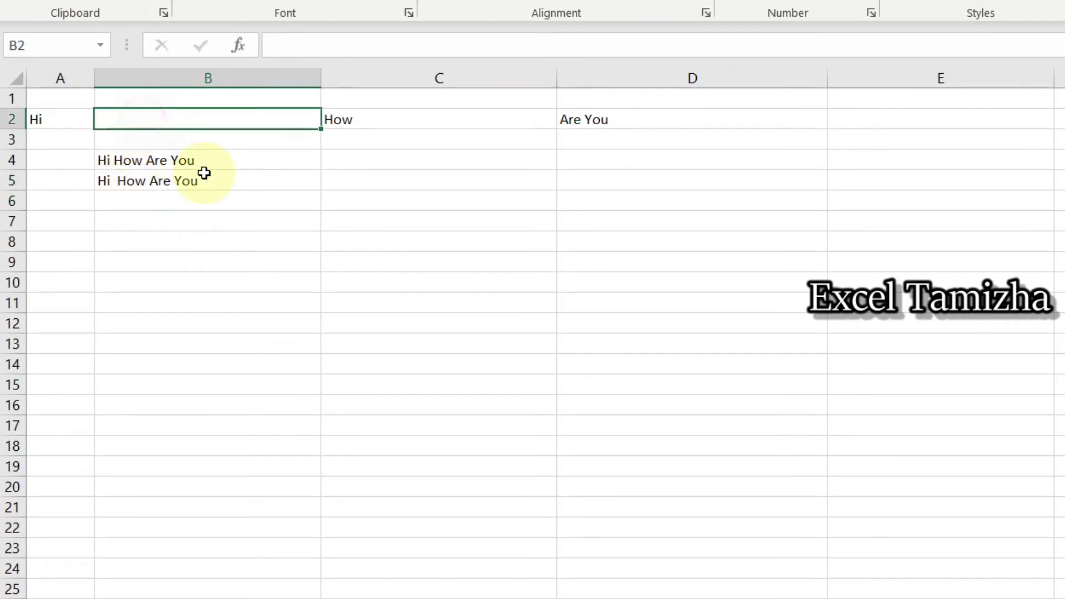
double_click(131, 115)
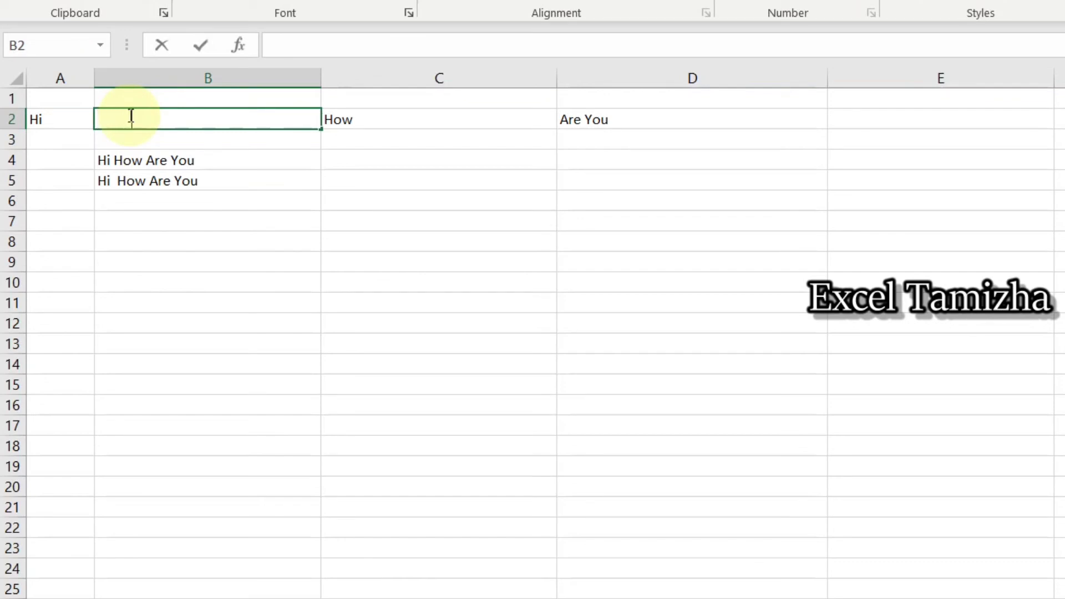
key(Return)
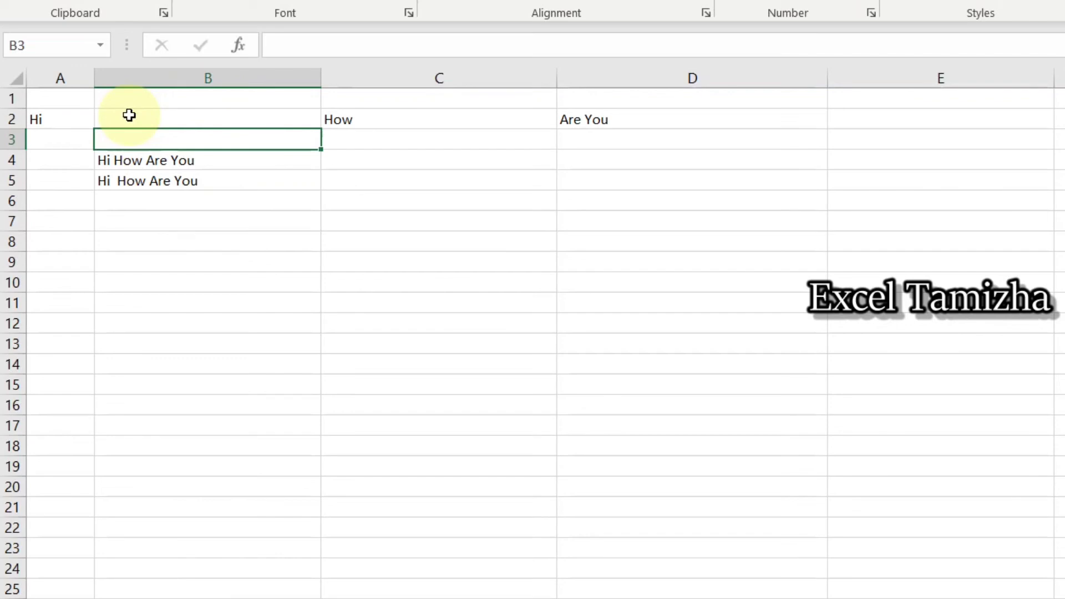
Step: Undo the recent changes to restore the TEXTJOIN formulas in B4:B5 and the word Hello in B2
key(Up)
key(Down)
key(Down)
key(Down)
key(Up)
key(shift+Down)
key(ctrl+c)
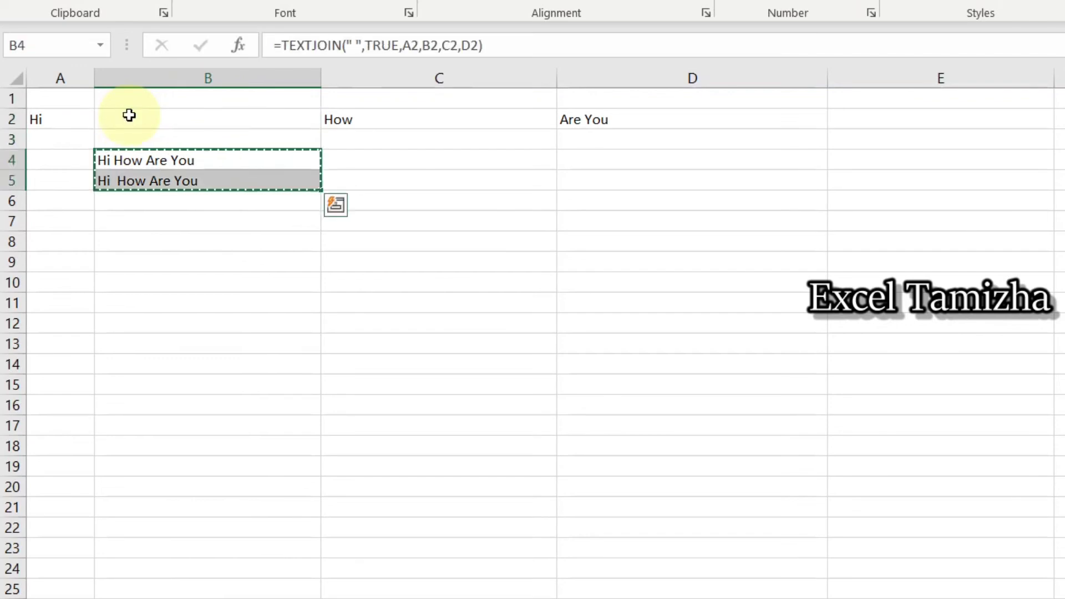
Step: Replace the word Hello in B2 with several blank spaces
click(129, 116)
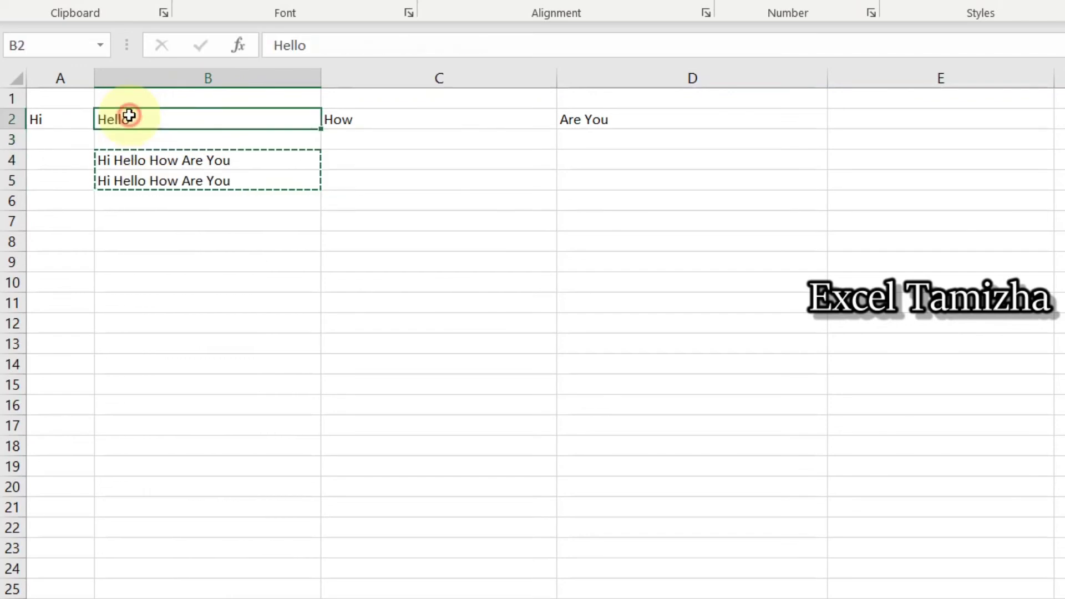
key(Delete)
double_click(130, 115)
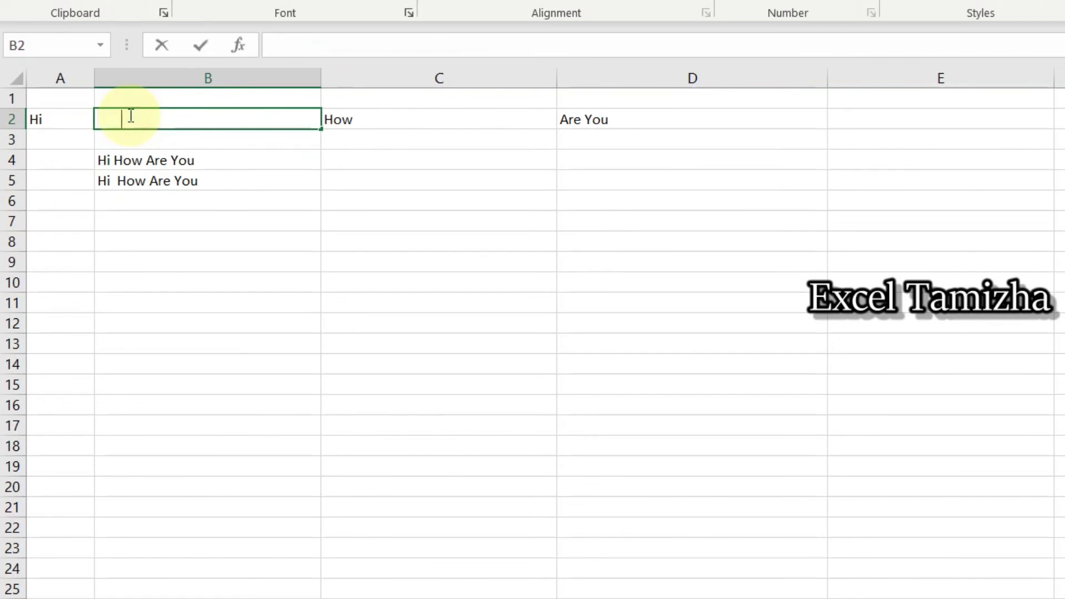
key(Return)
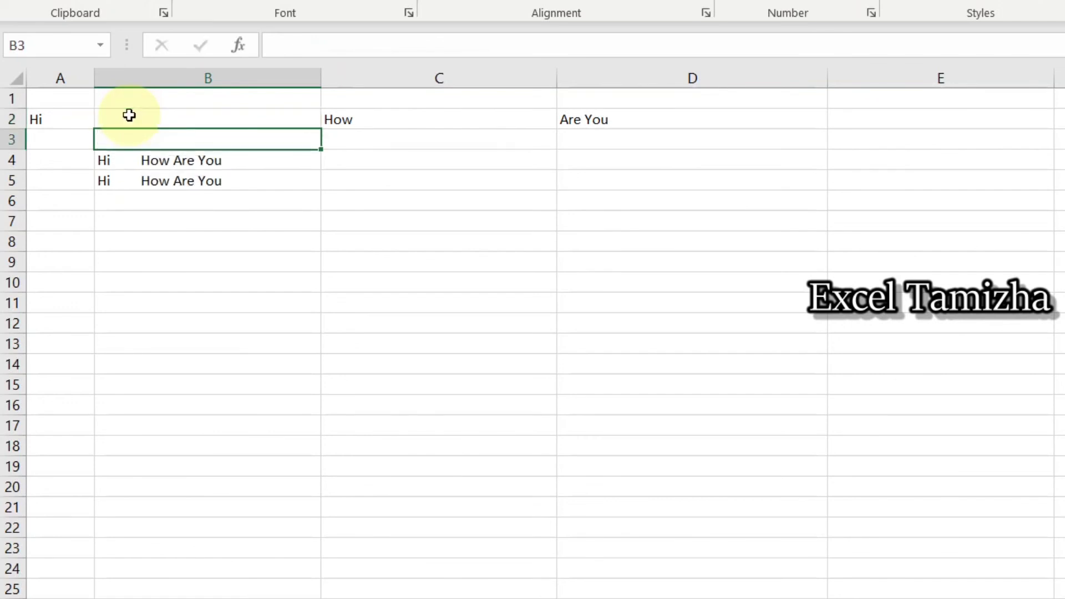
Step: Compare the B4 and B5 TEXTJOIN formulas and their results with the spaces-only cell B2
click(119, 160)
click(131, 178)
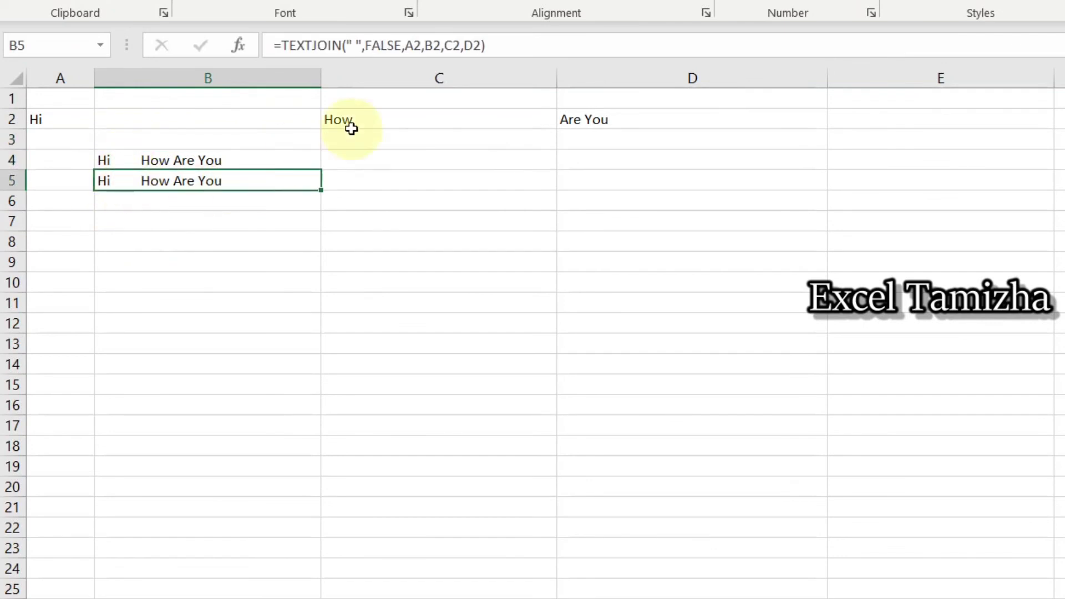
click(214, 112)
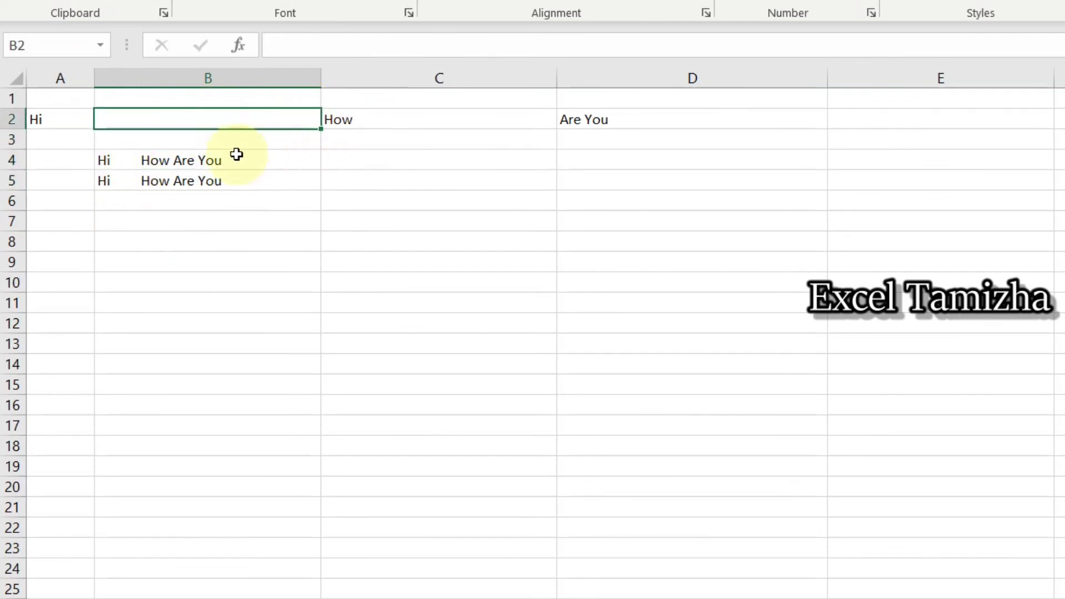
click(201, 161)
click(206, 178)
click(214, 161)
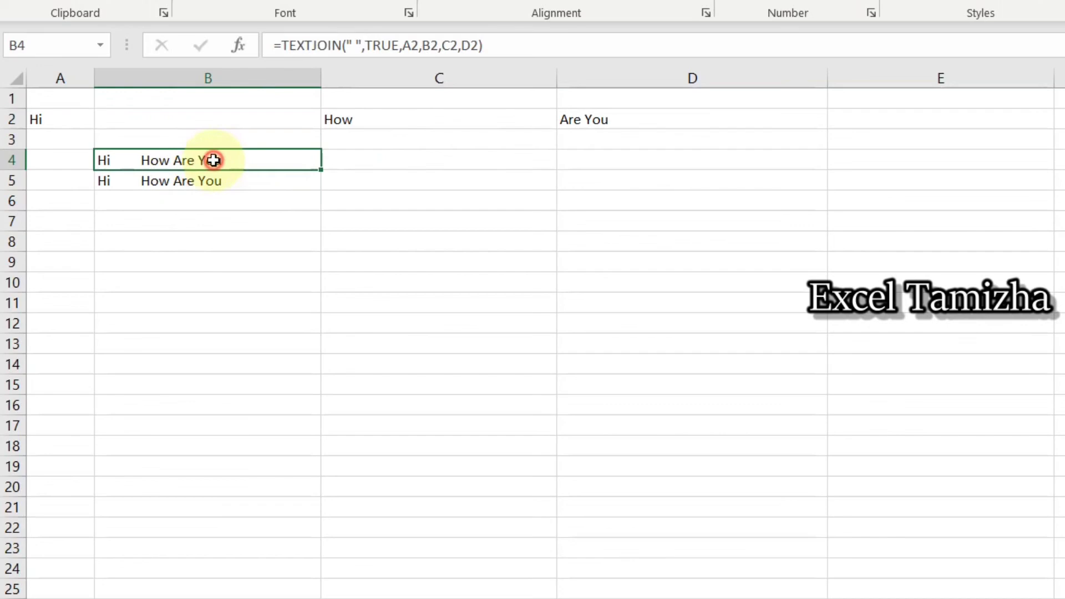
click(250, 181)
click(235, 160)
click(243, 183)
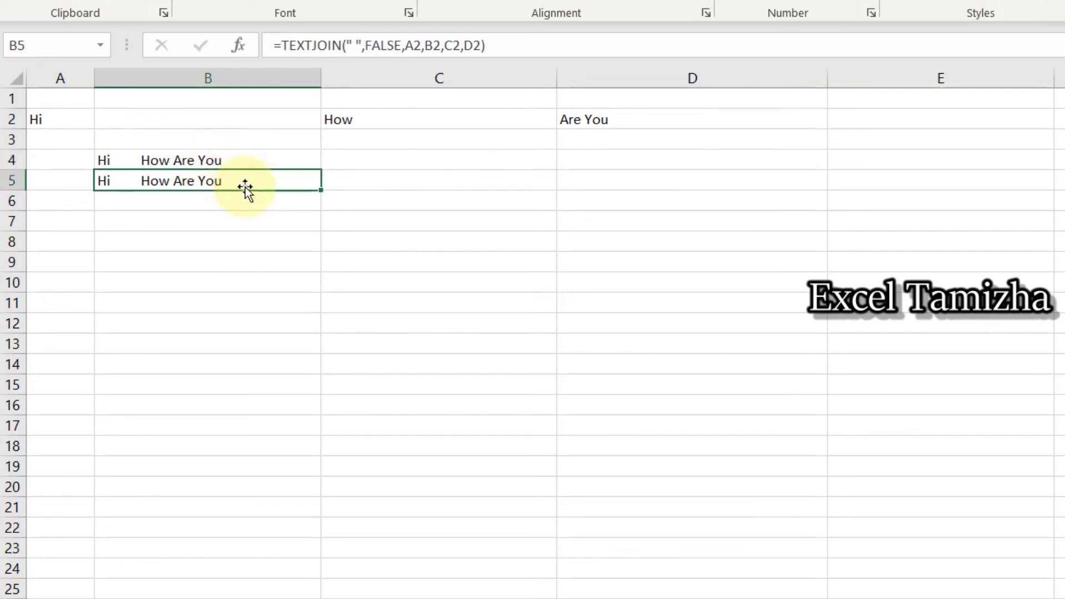